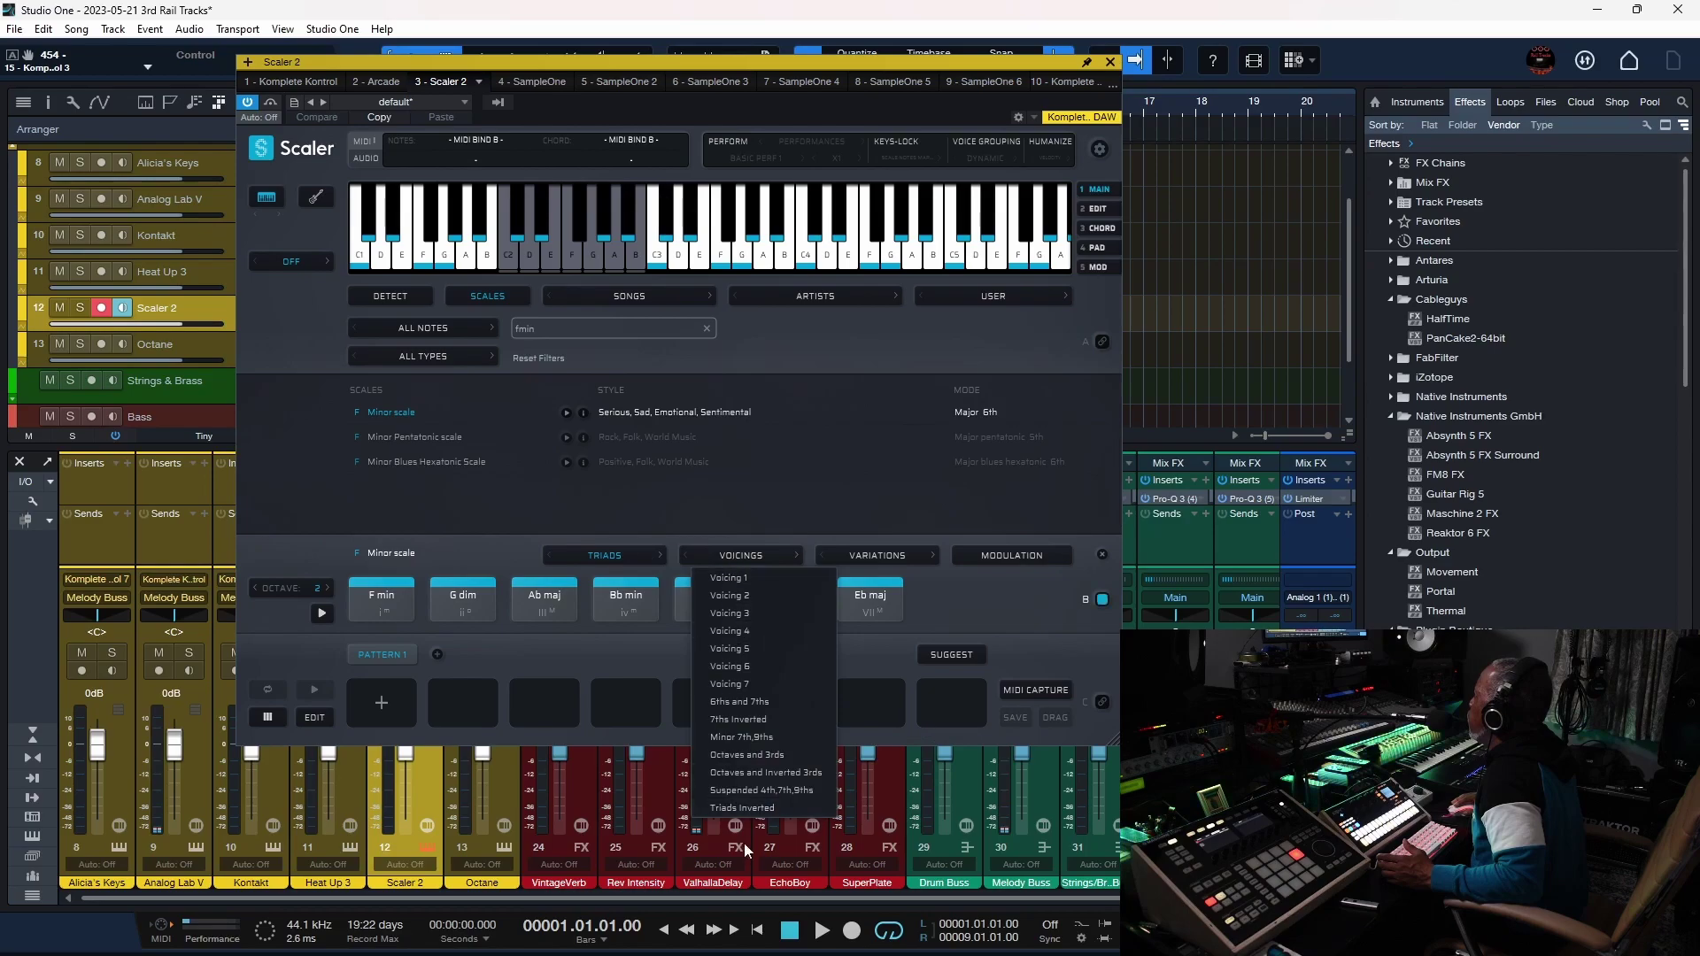
Step: Set the chord voicing in Scaler 2 to Triads Inverted and close its window
left_click(747, 808)
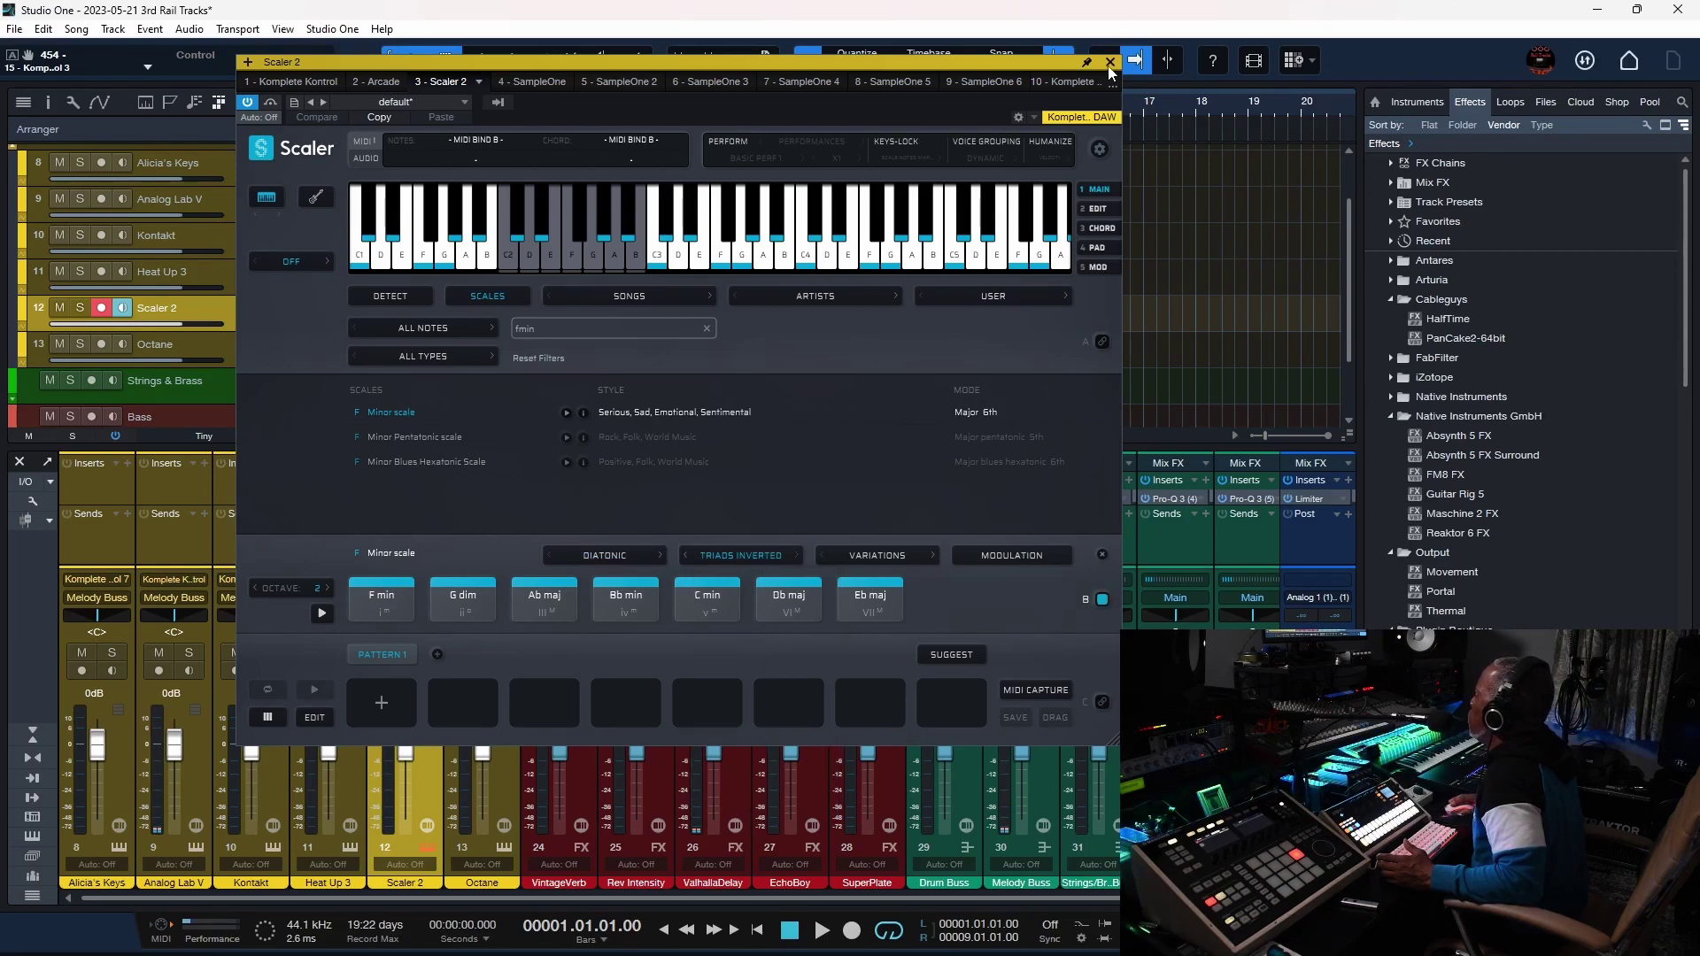
left_click(1109, 63)
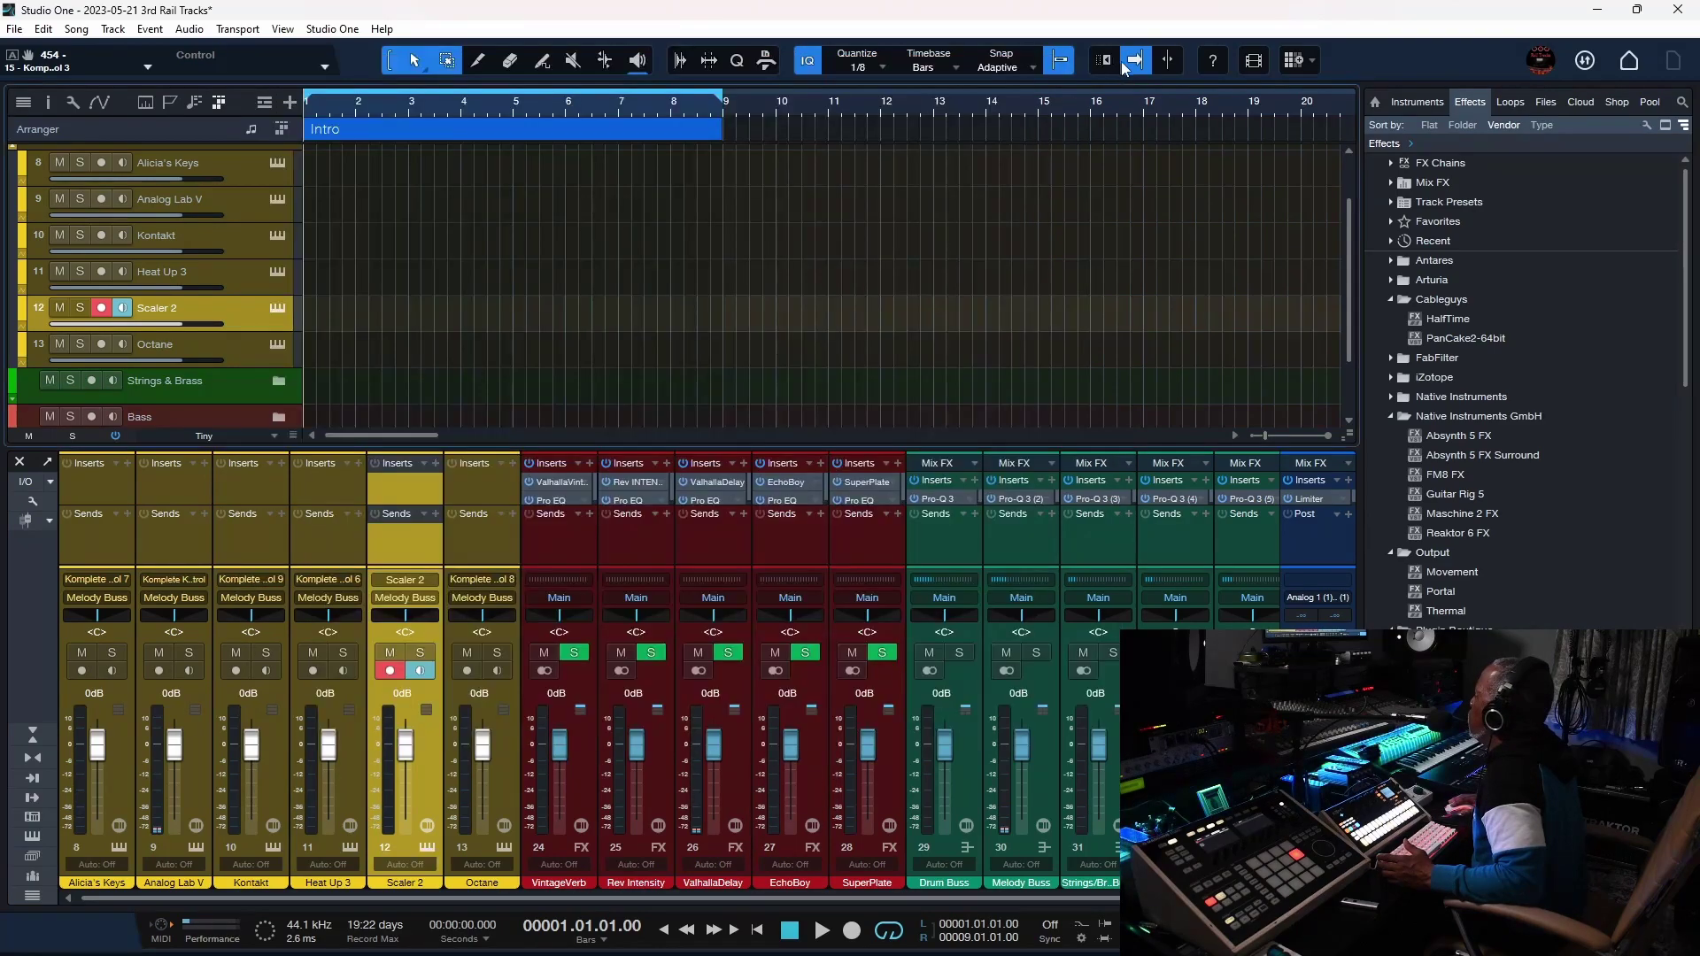
Step: Select the Analog Lab V track, show its inspector, and set its input to the Scaler 2 MIDI output
left_click(232, 205)
key("F4")
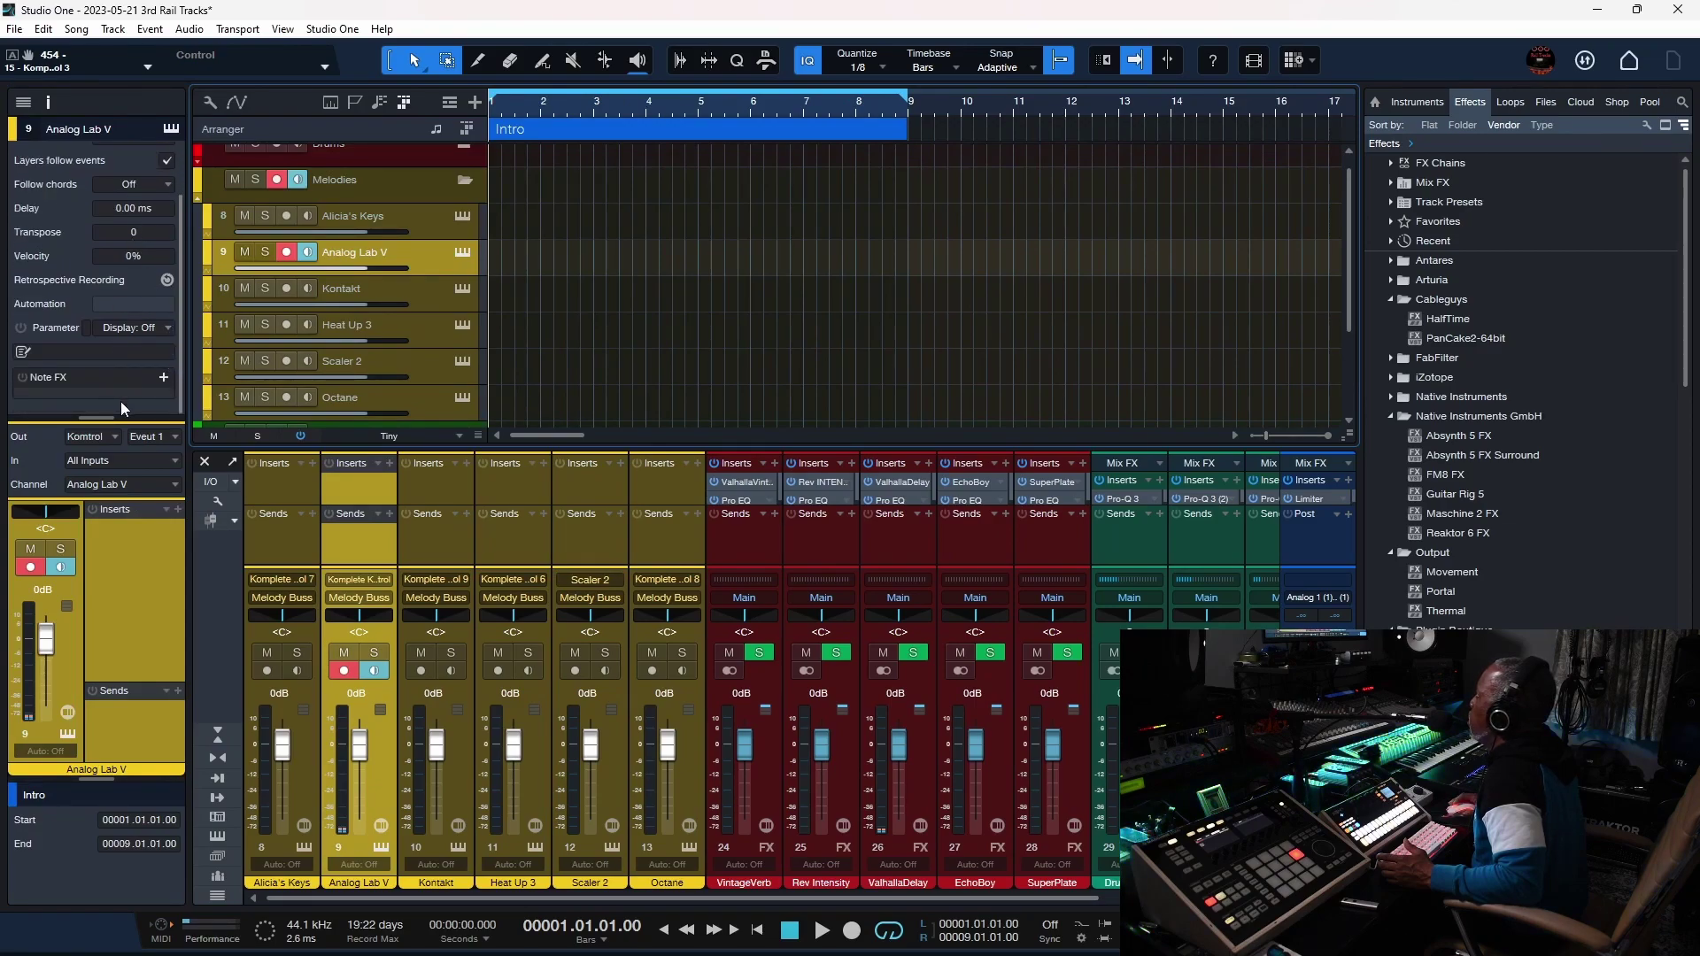
left_click(155, 464)
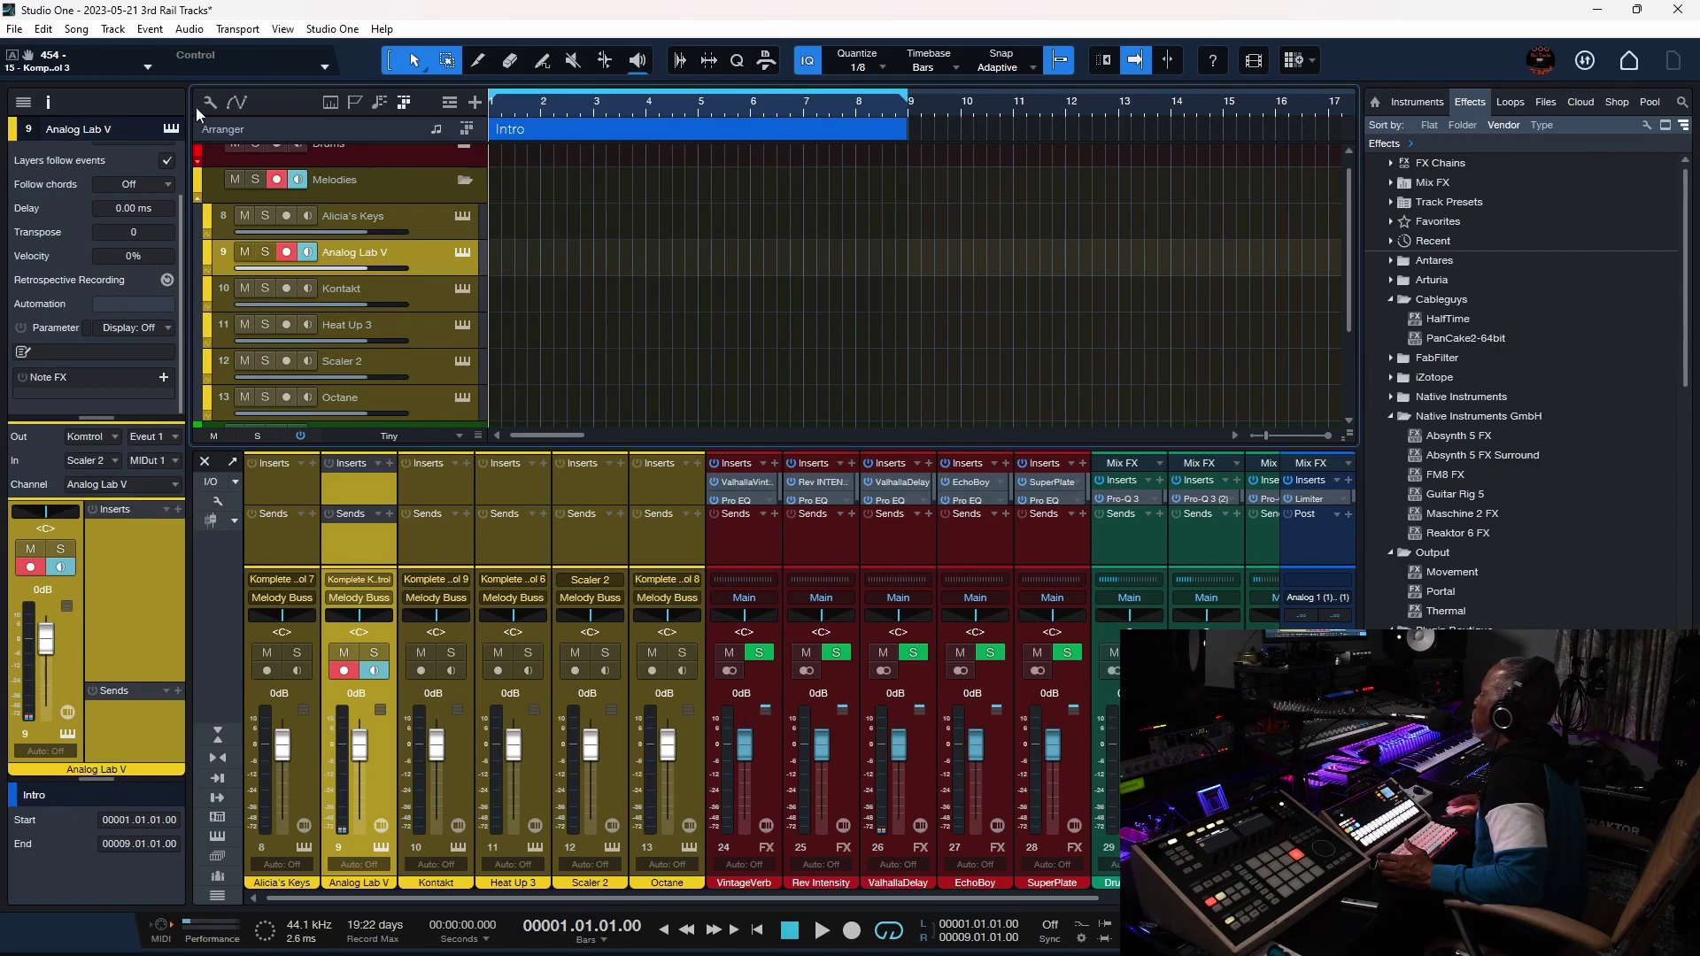
Step: Open the Analog Lab V instrument and choose a preset from its Piano sounds
left_click(170, 128)
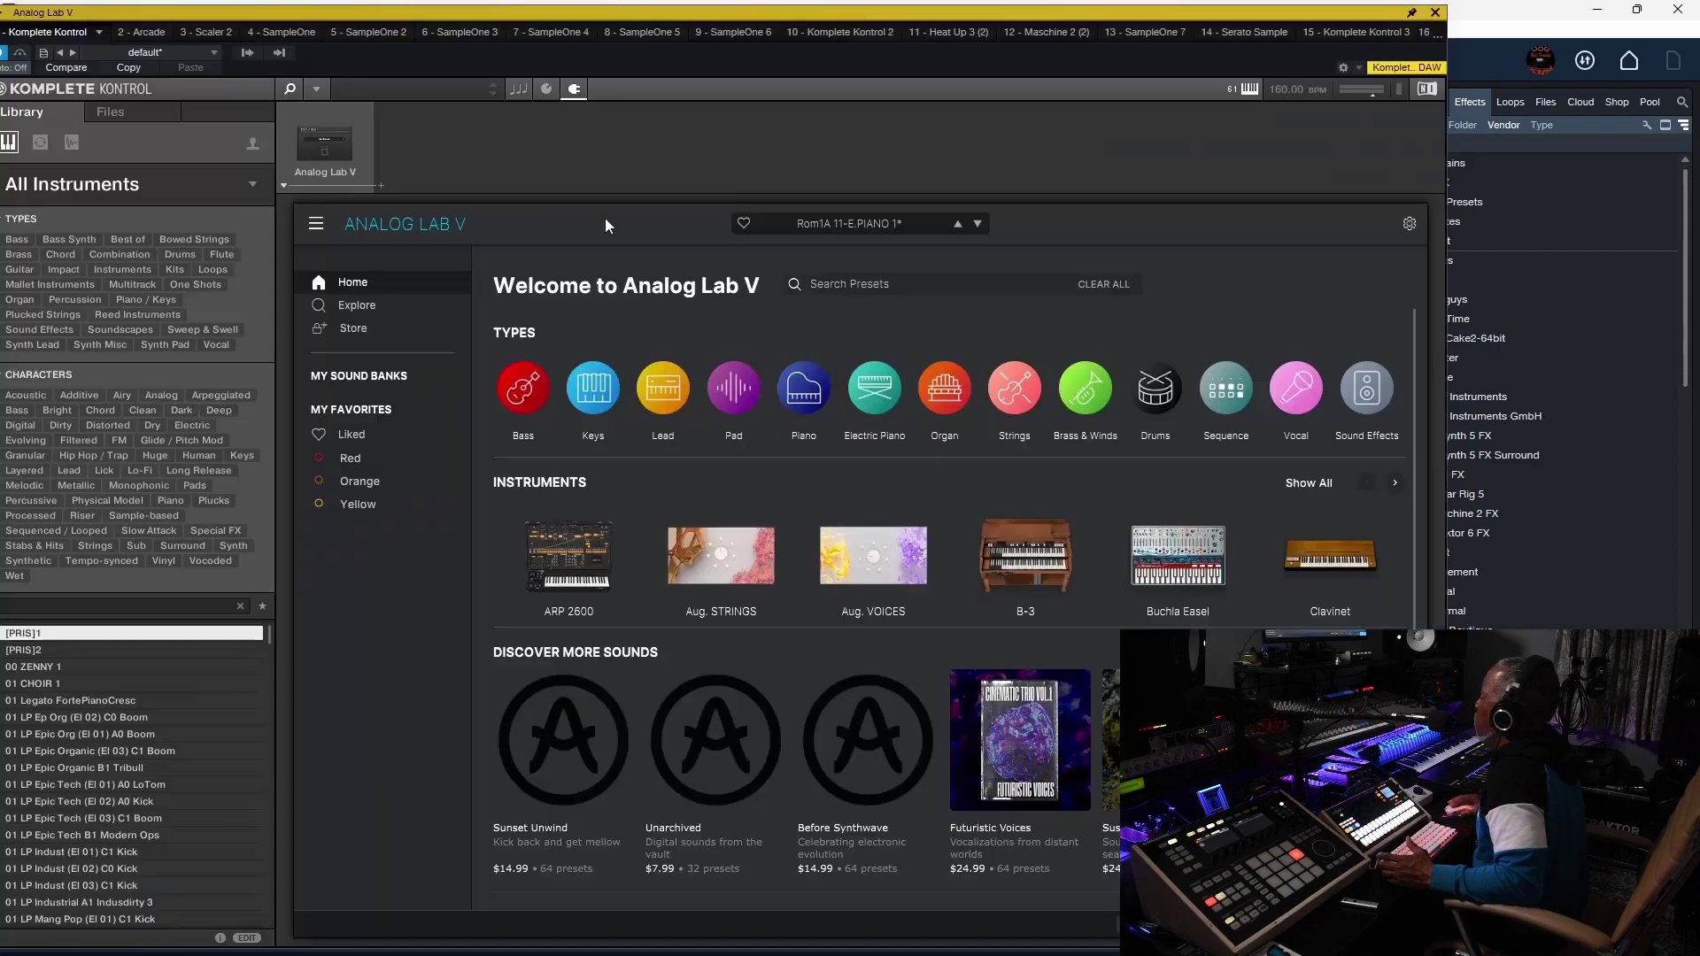
left_click(757, 455)
left_click(756, 497)
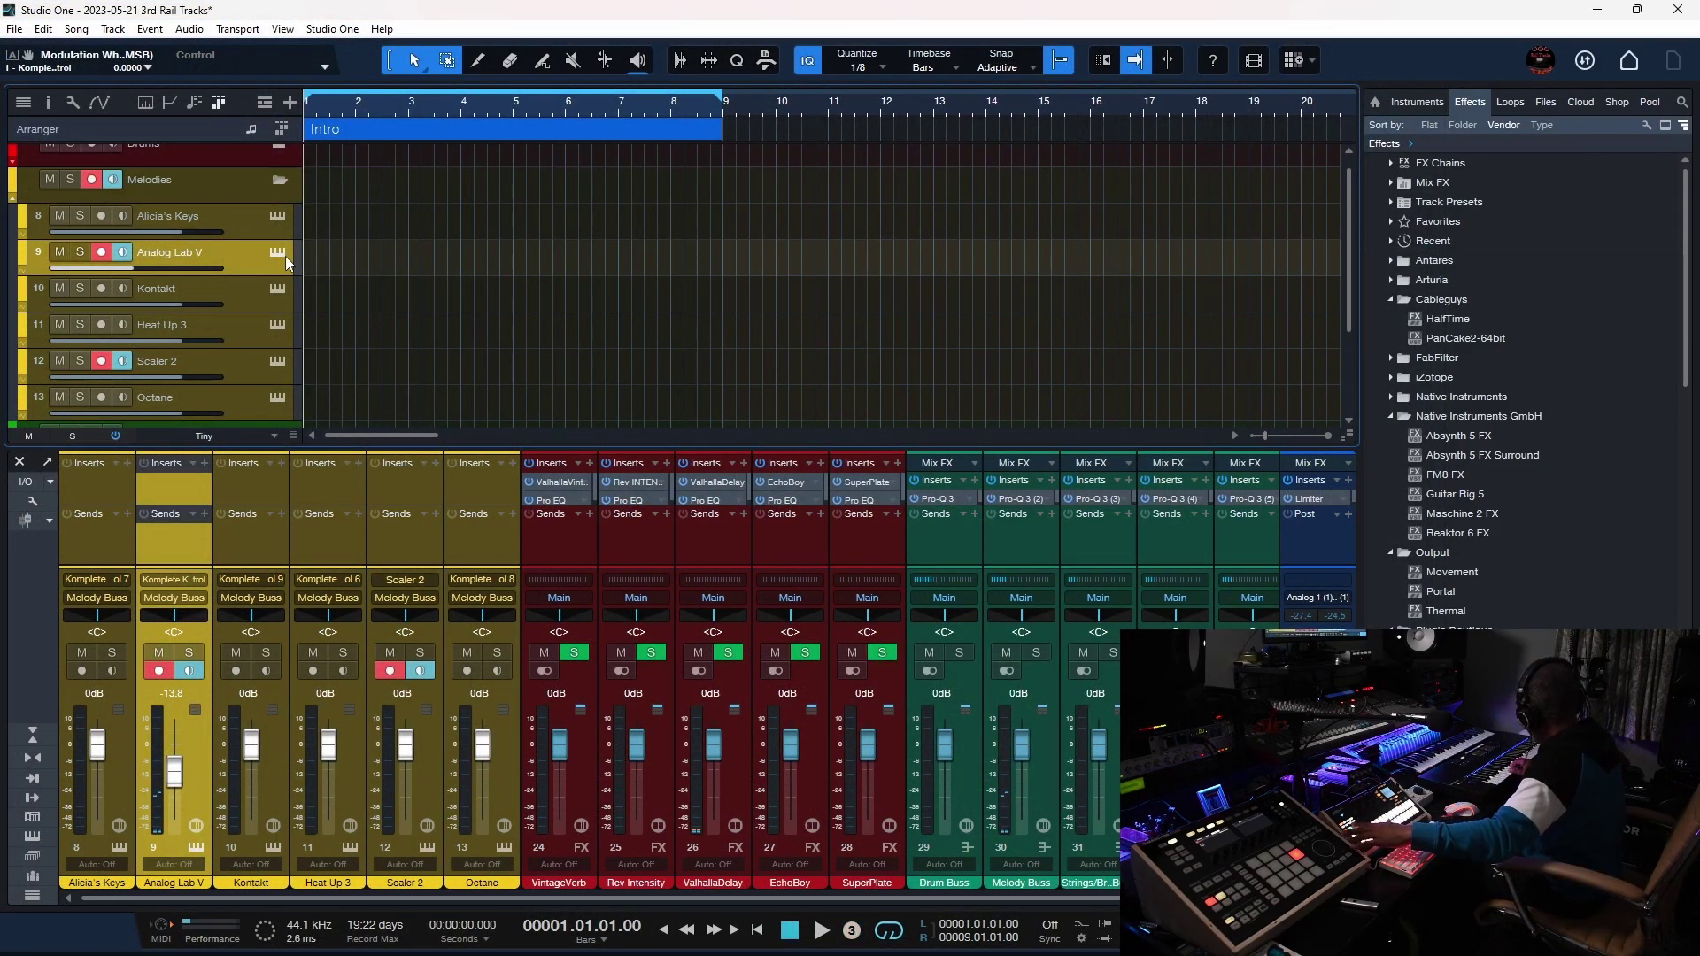
Step: Record a part on the Analog Lab V and Scaler 2 tracks over the eight-bar Intro, then remove the Scaler 2 event
key("KP_Multiply")
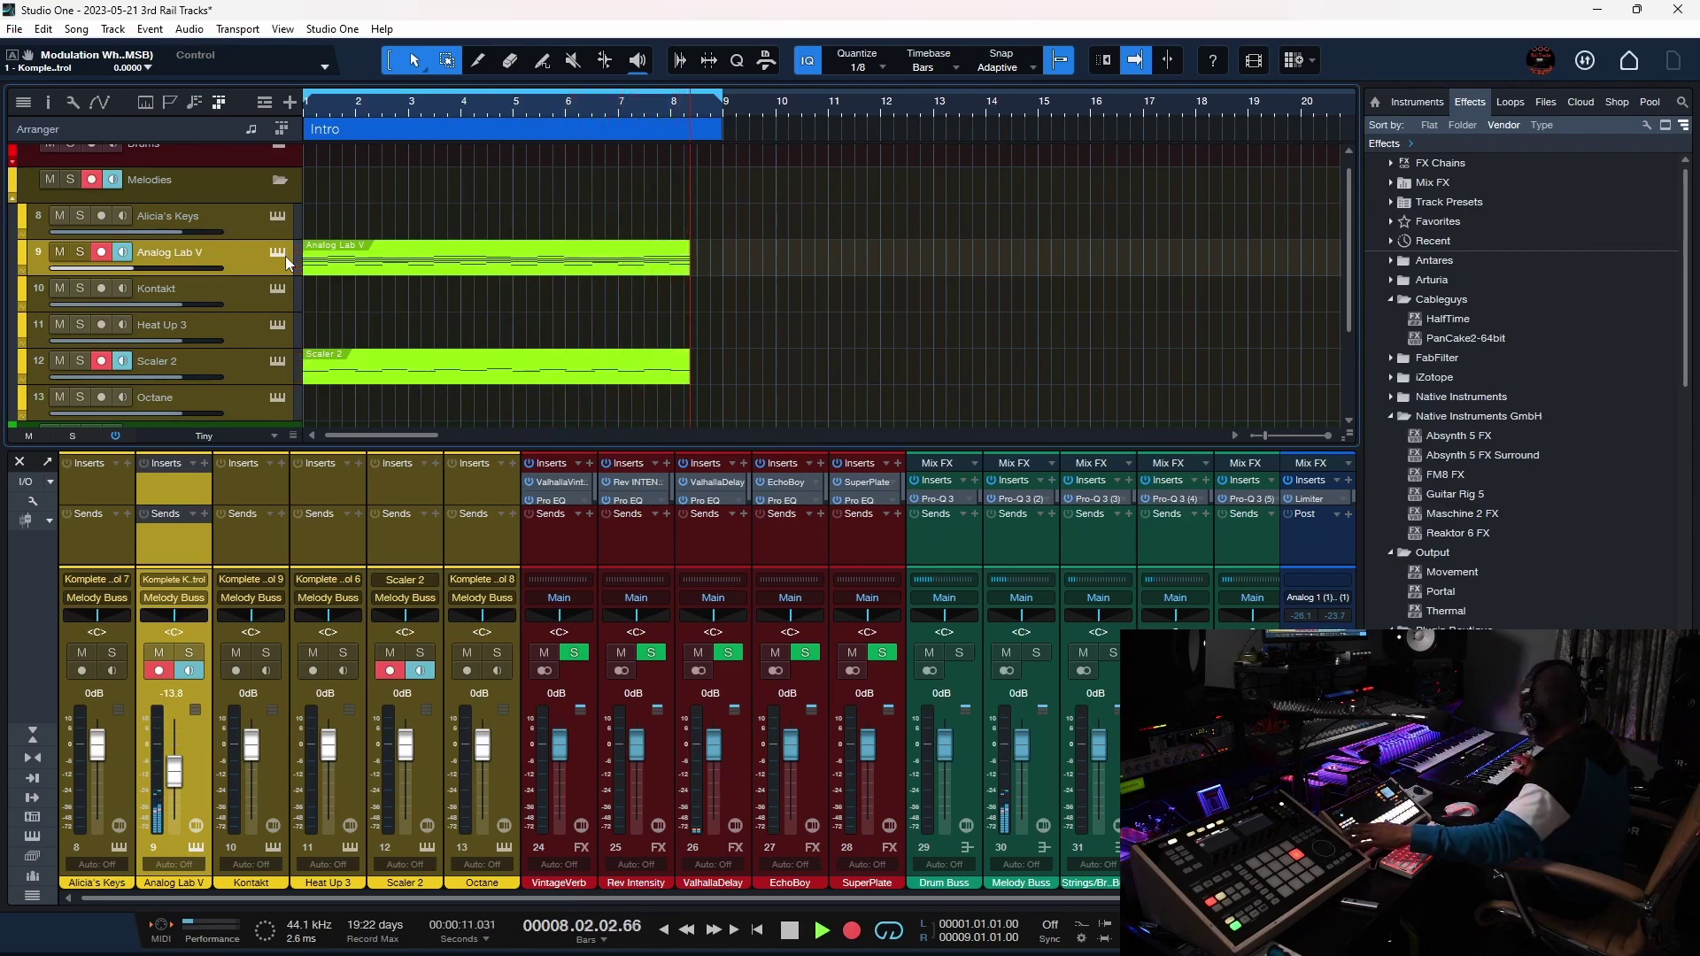
key("space")
left_click(429, 363)
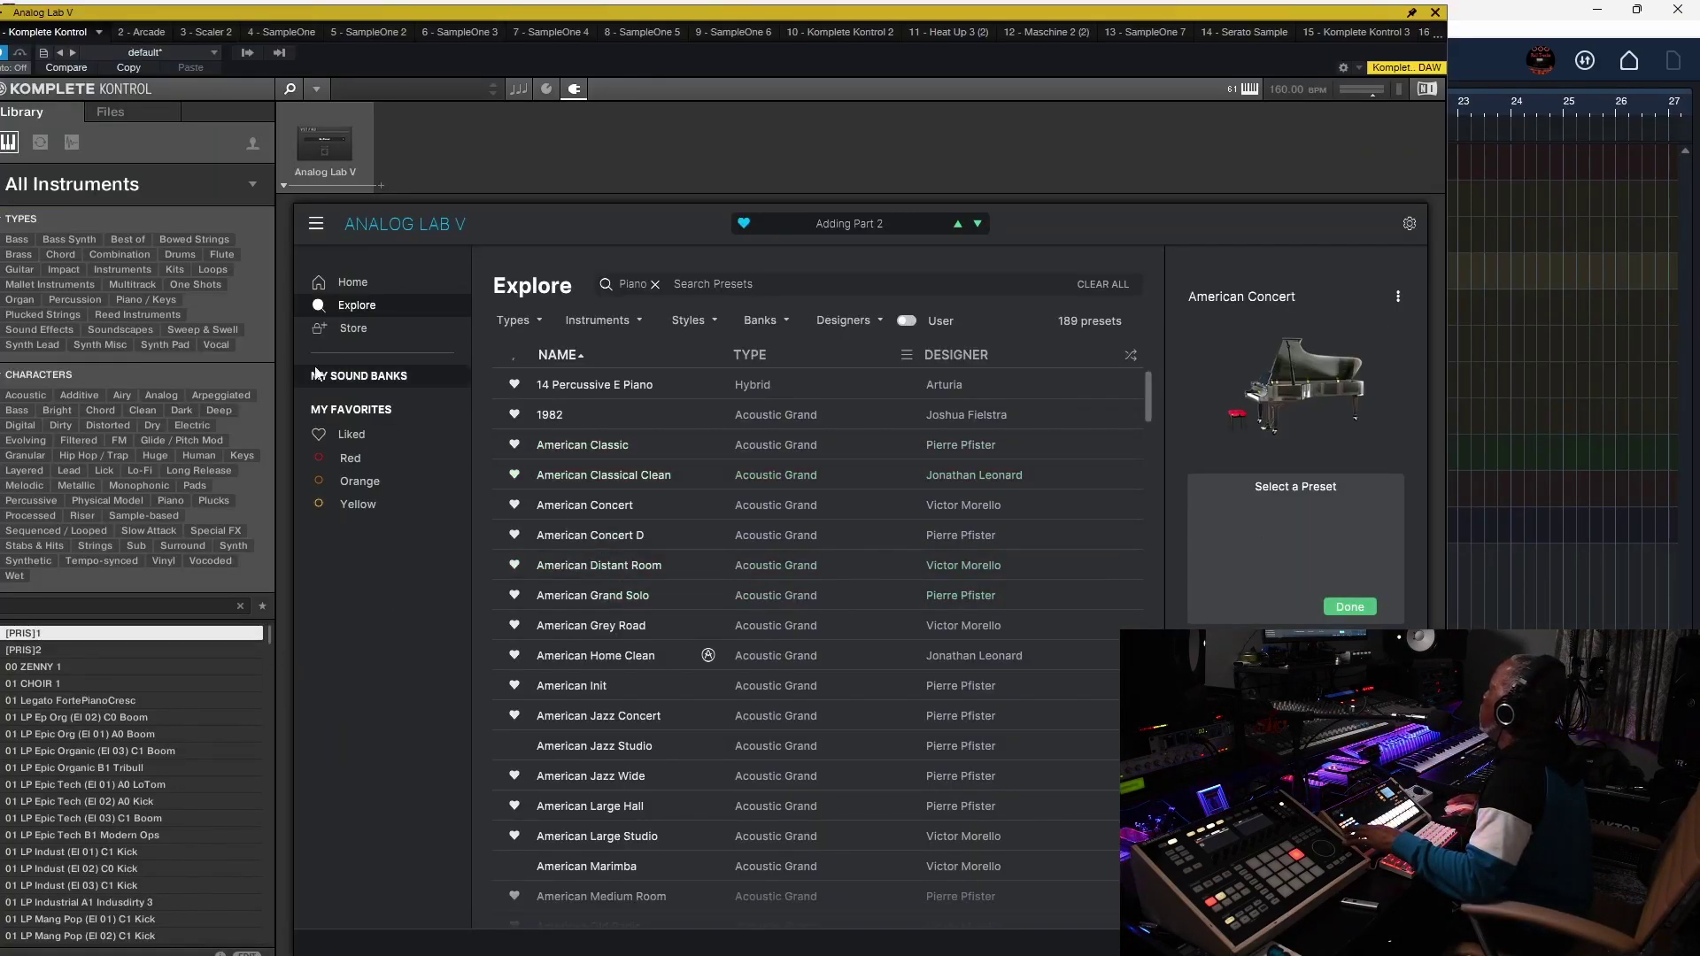
Step: Return to the Analog Lab V home page and browse the Strings sounds
left_click(350, 285)
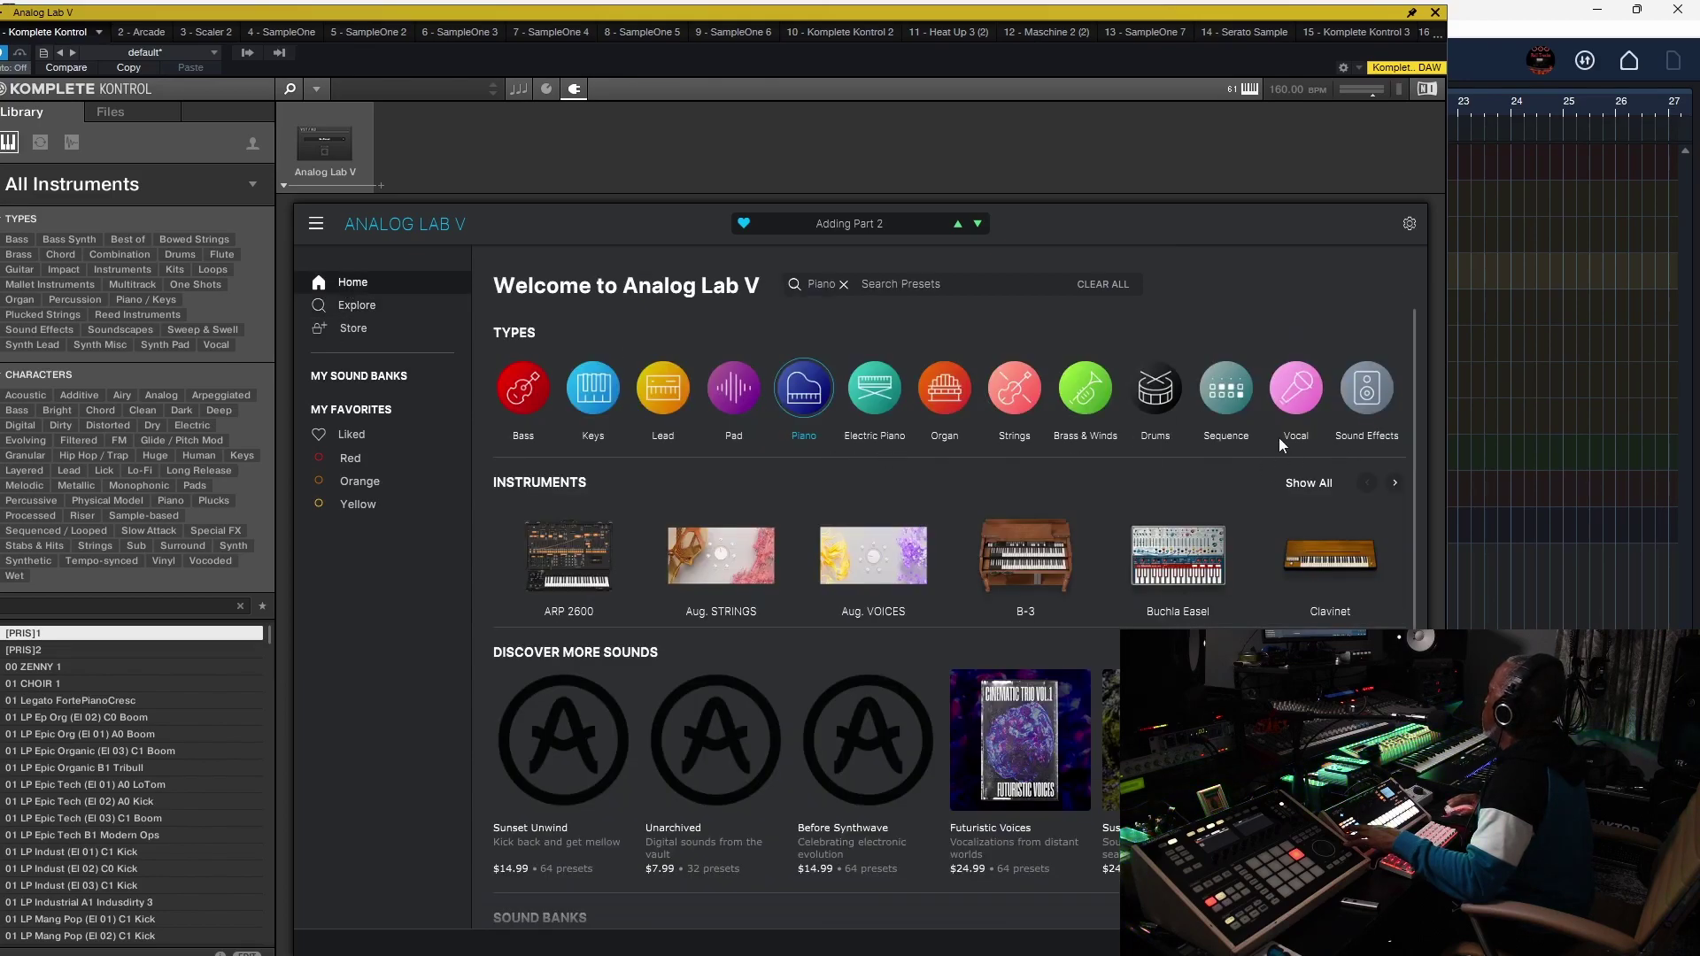
left_click(1015, 407)
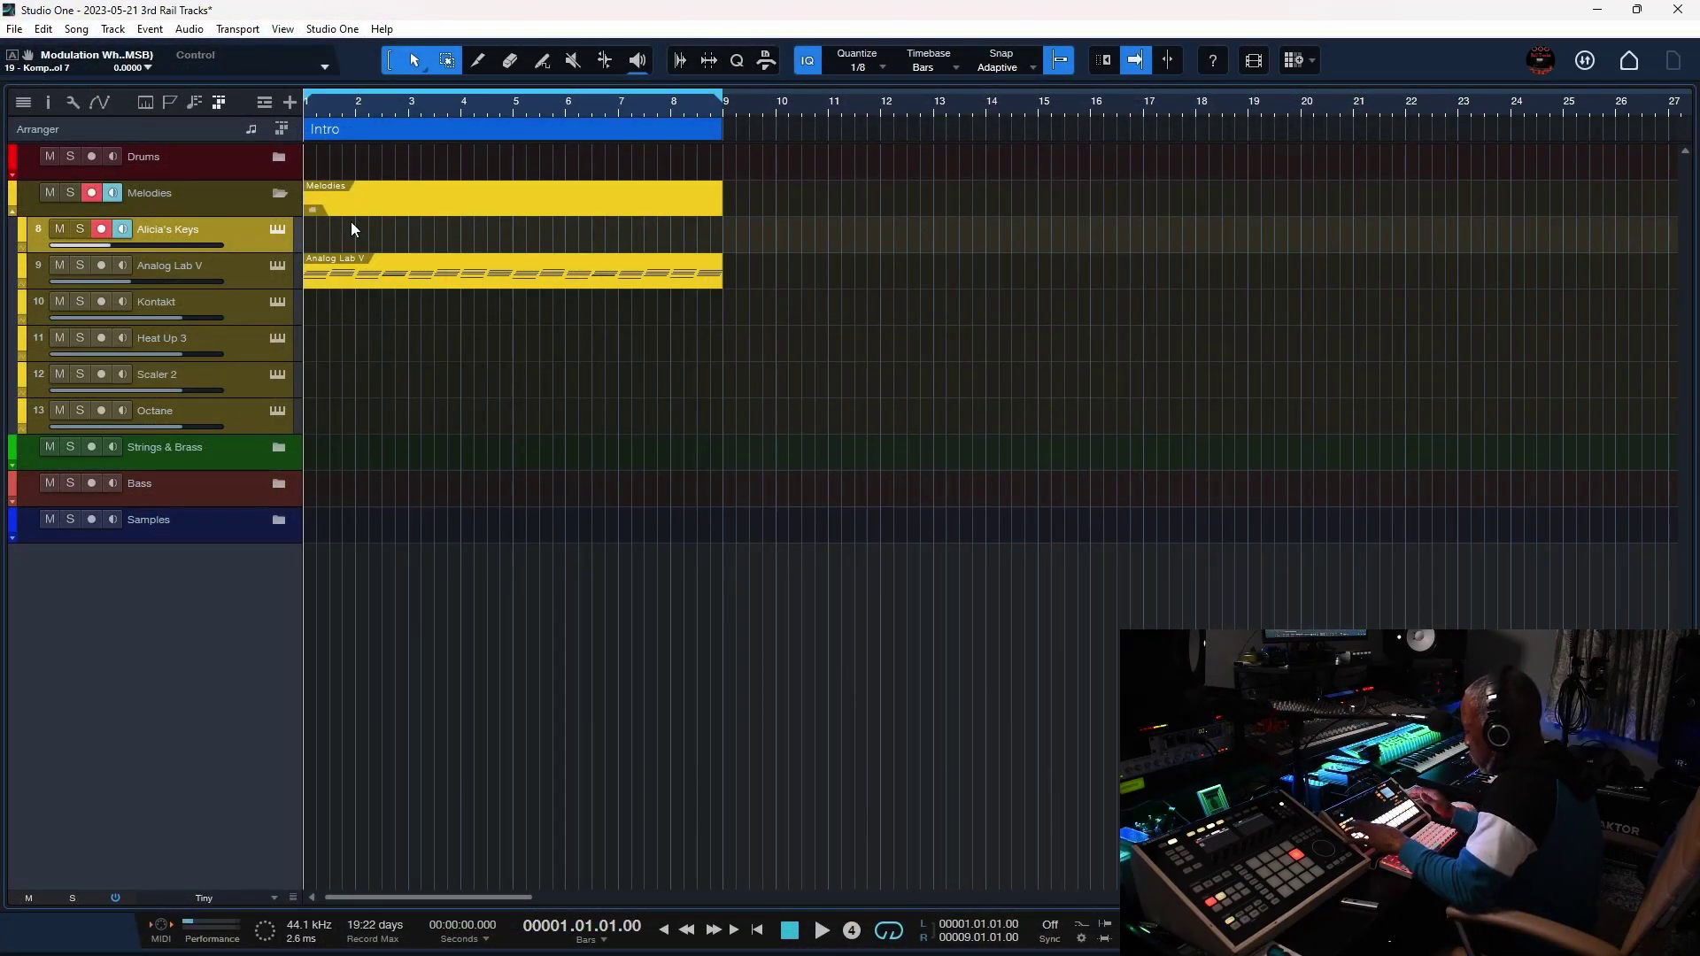
Step: Record a melody on the Alicia's Keys track over the Intro, then copy all its notes one octave lower
key("KP_Multiply")
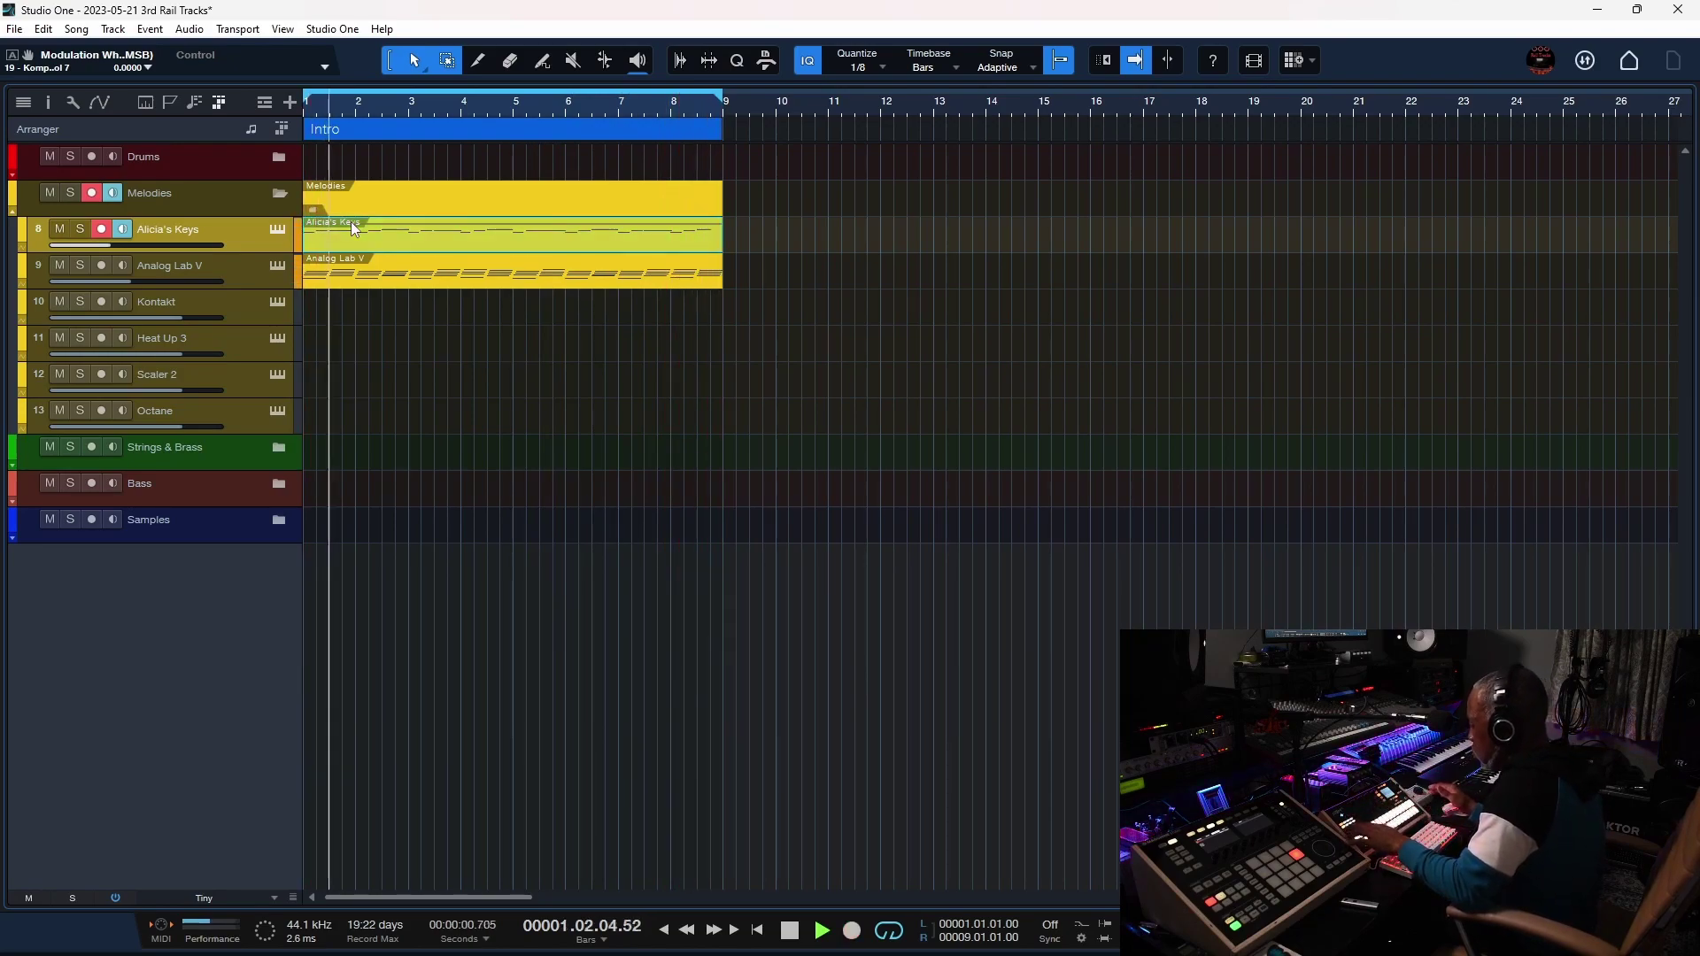
double_click(351, 223)
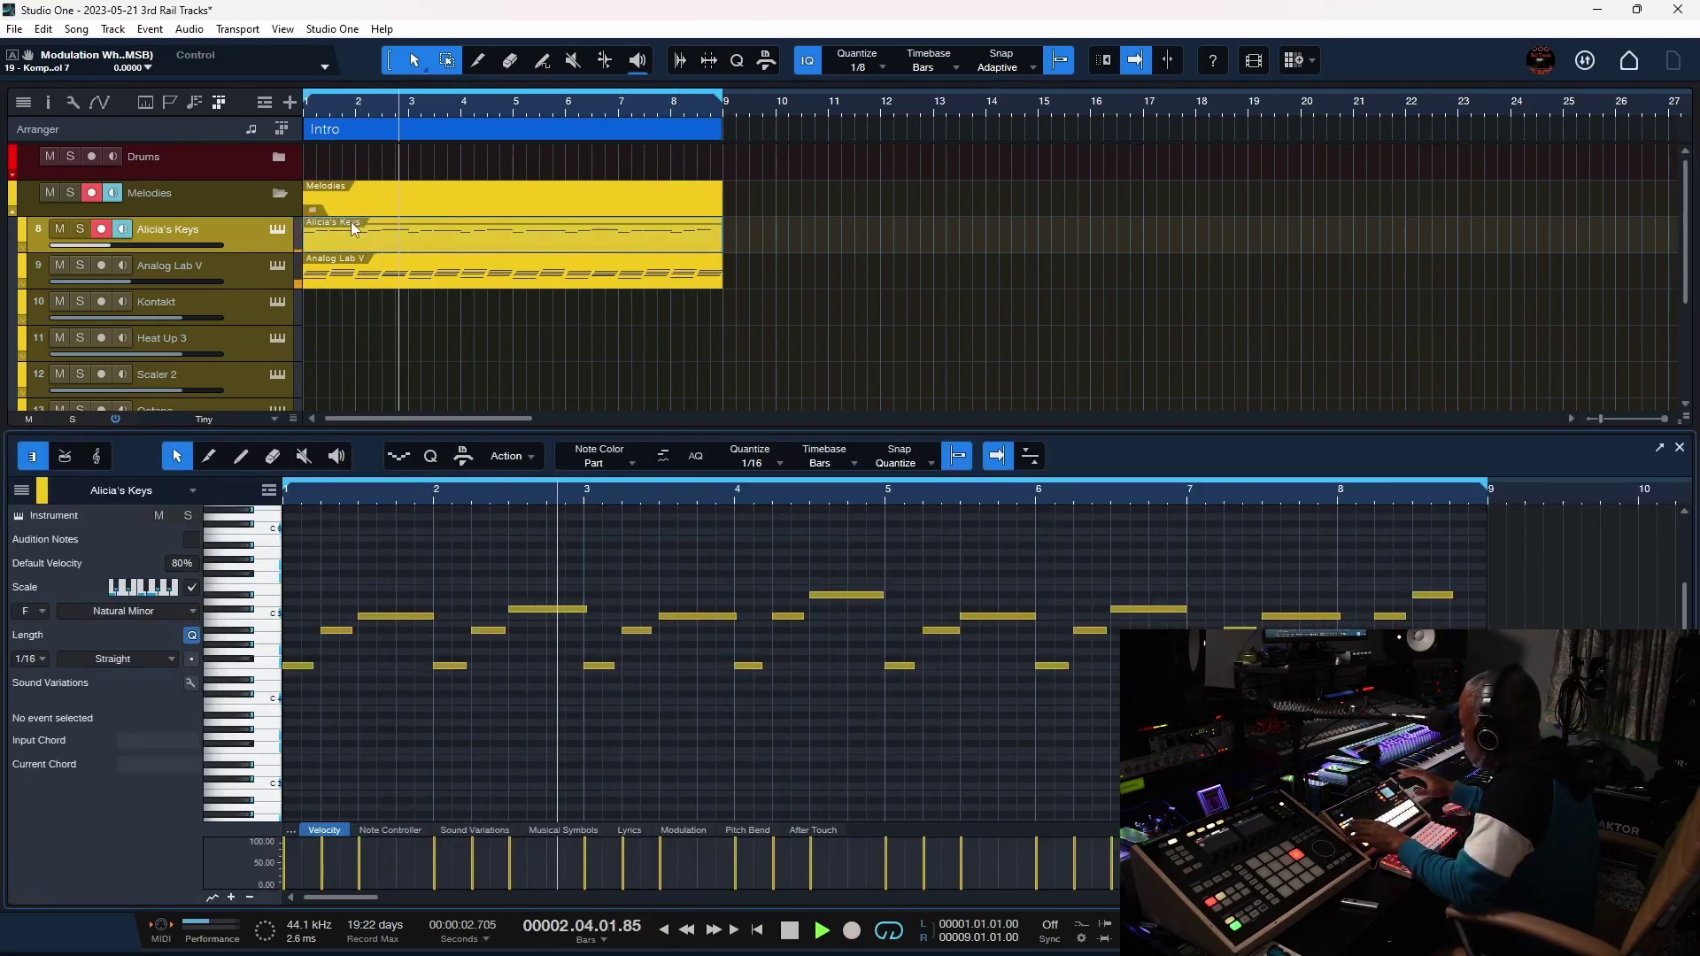
key("space")
key("ctrl+a")
left_click_drag(787, 617, 788, 701)
Step: Raise the velocity of all Alicia's Keys notes to about 88% during playback and close the note editor
key("ctrl+a")
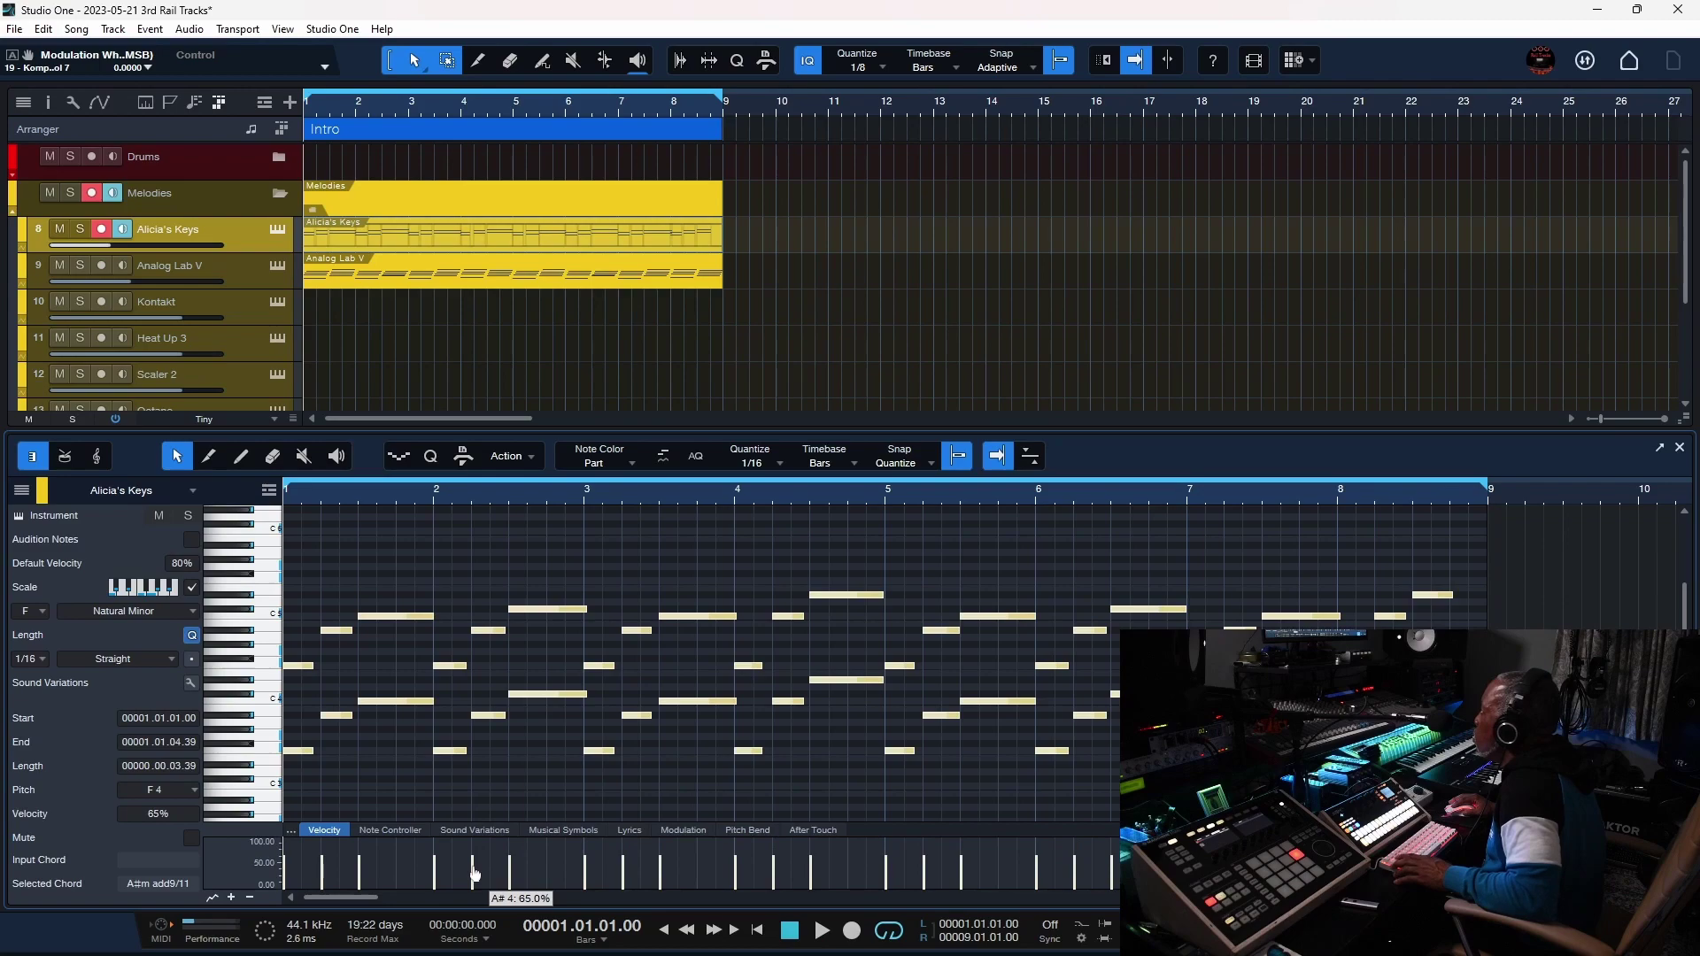
key("space")
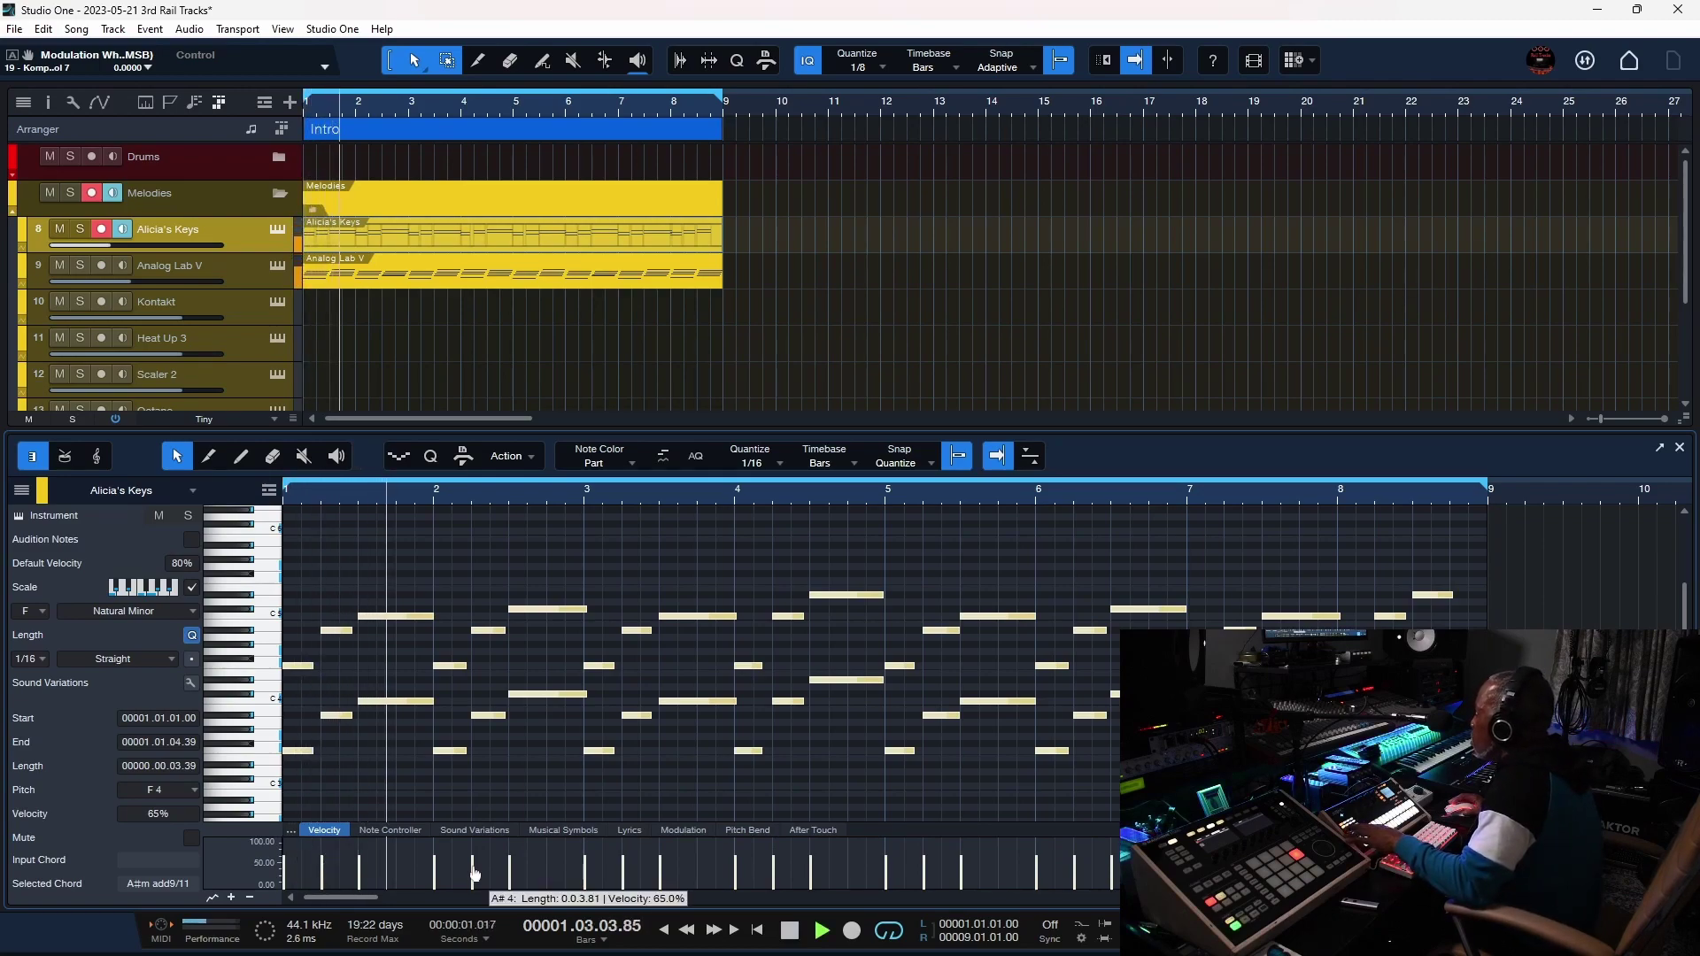
left_click_drag(475, 874, 474, 867)
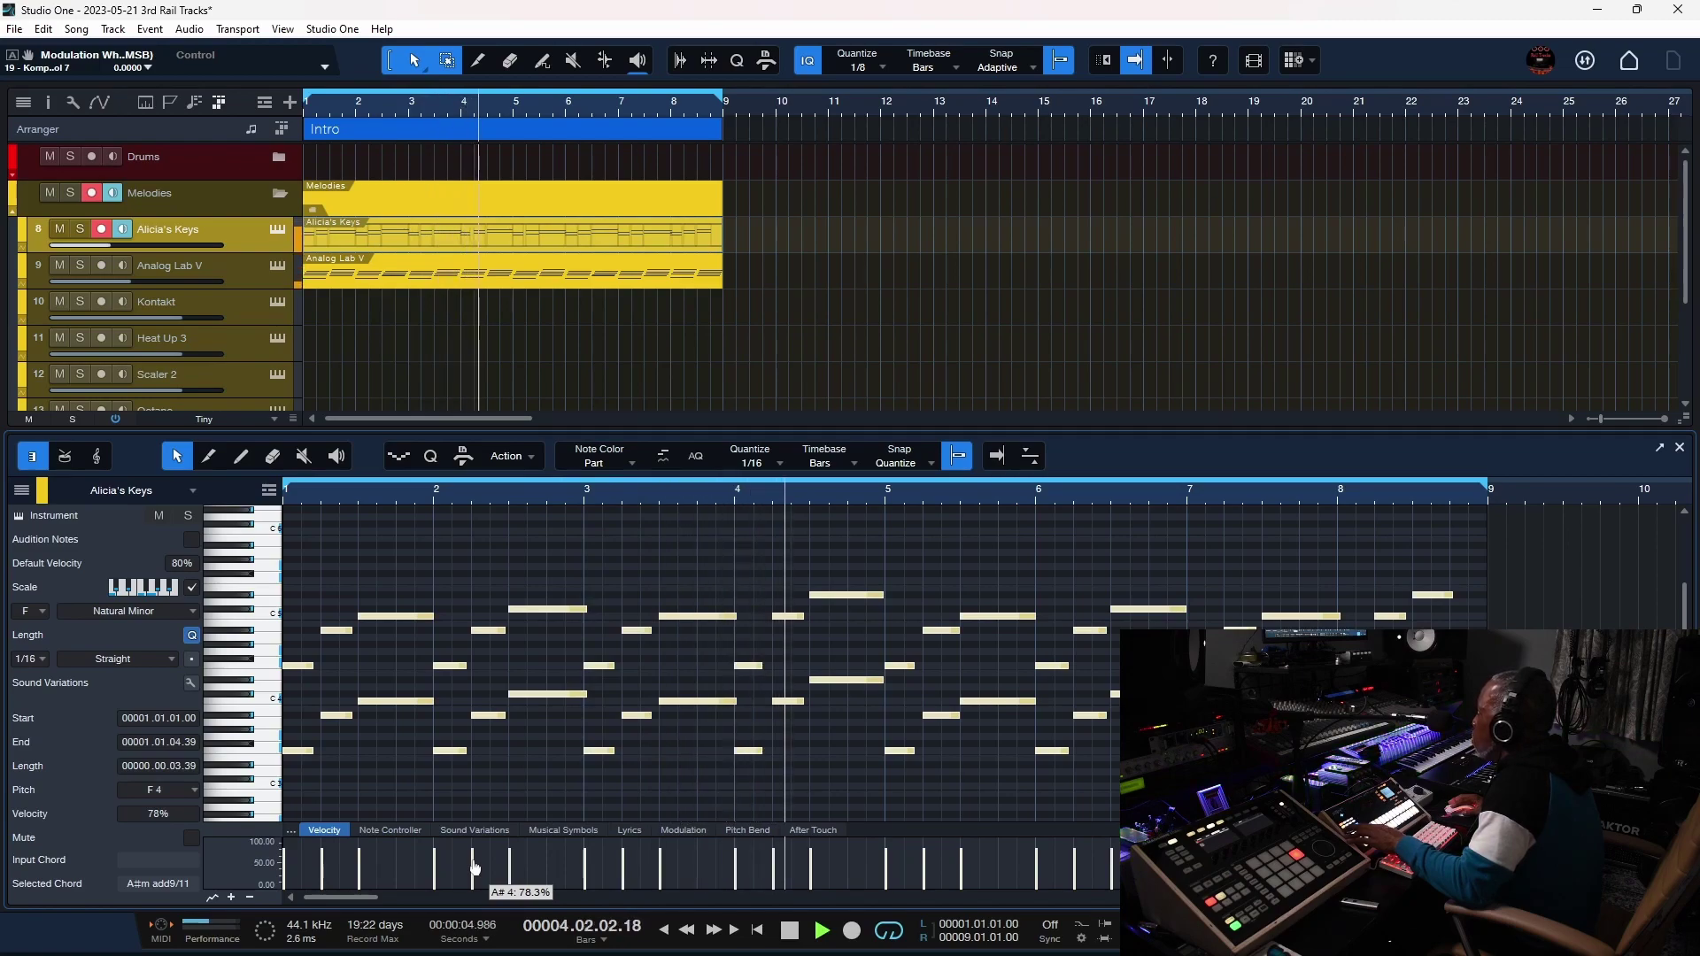
left_click_drag(472, 866, 476, 864)
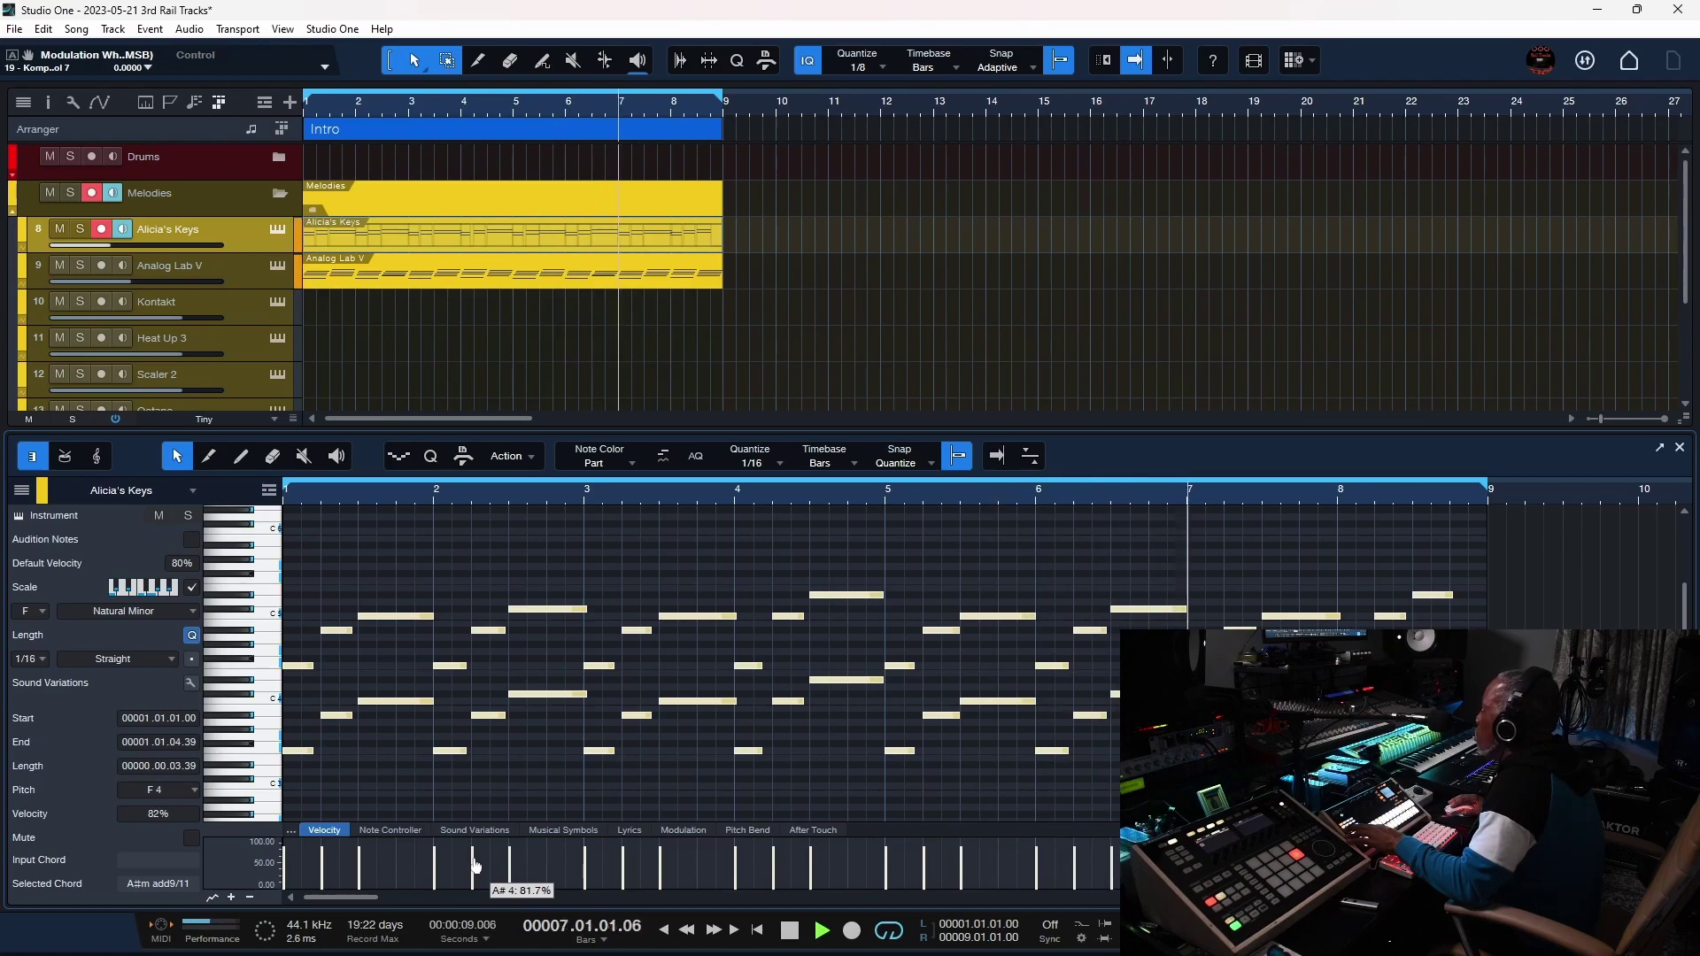
left_click_drag(475, 866, 475, 863)
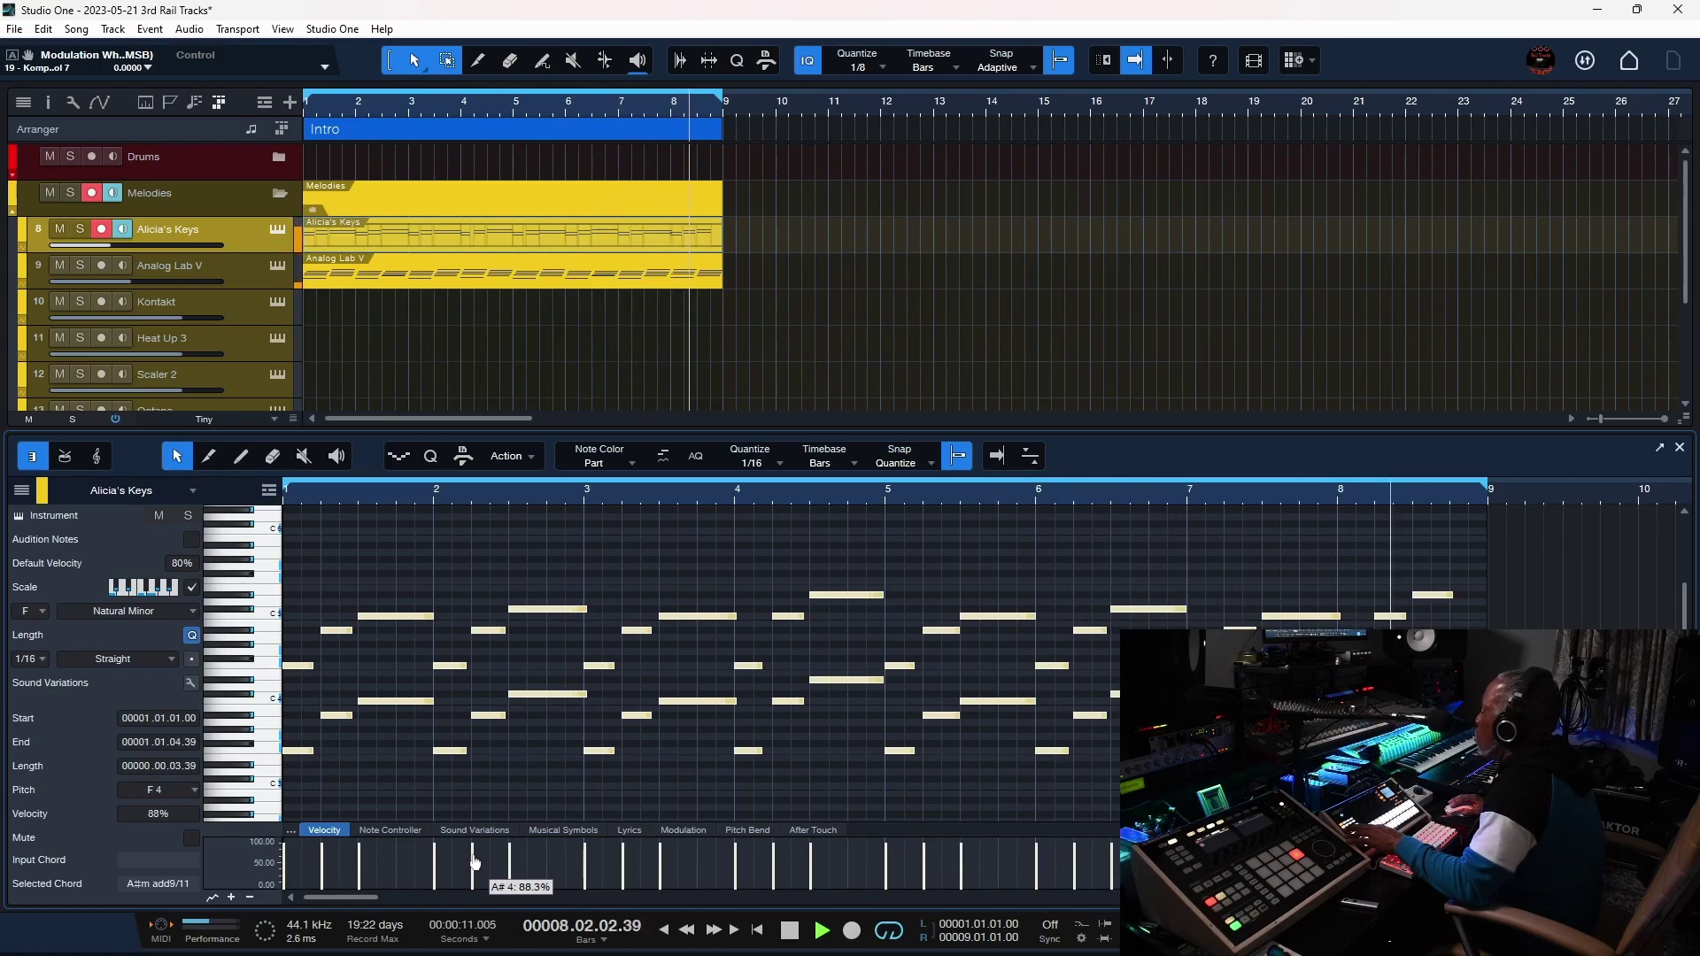
key("space")
key("F2")
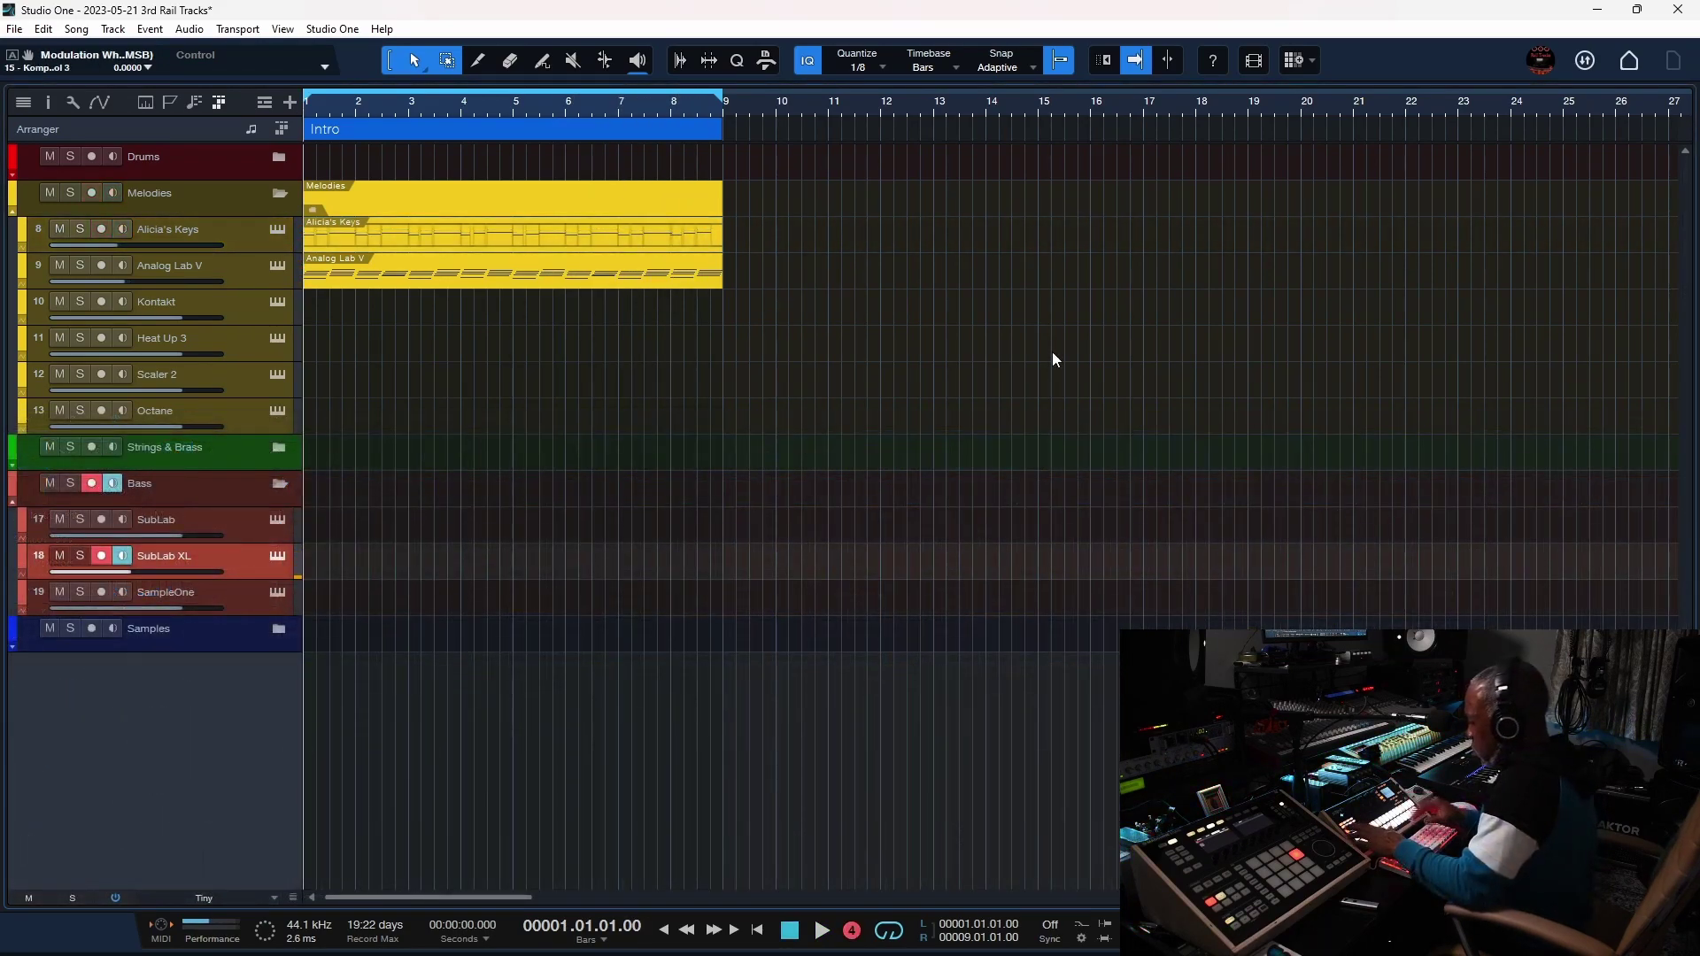
Step: Record a bass part on the SubLab XL track over the Intro and add the Thermal effect to its channel
key("KP_Multiply")
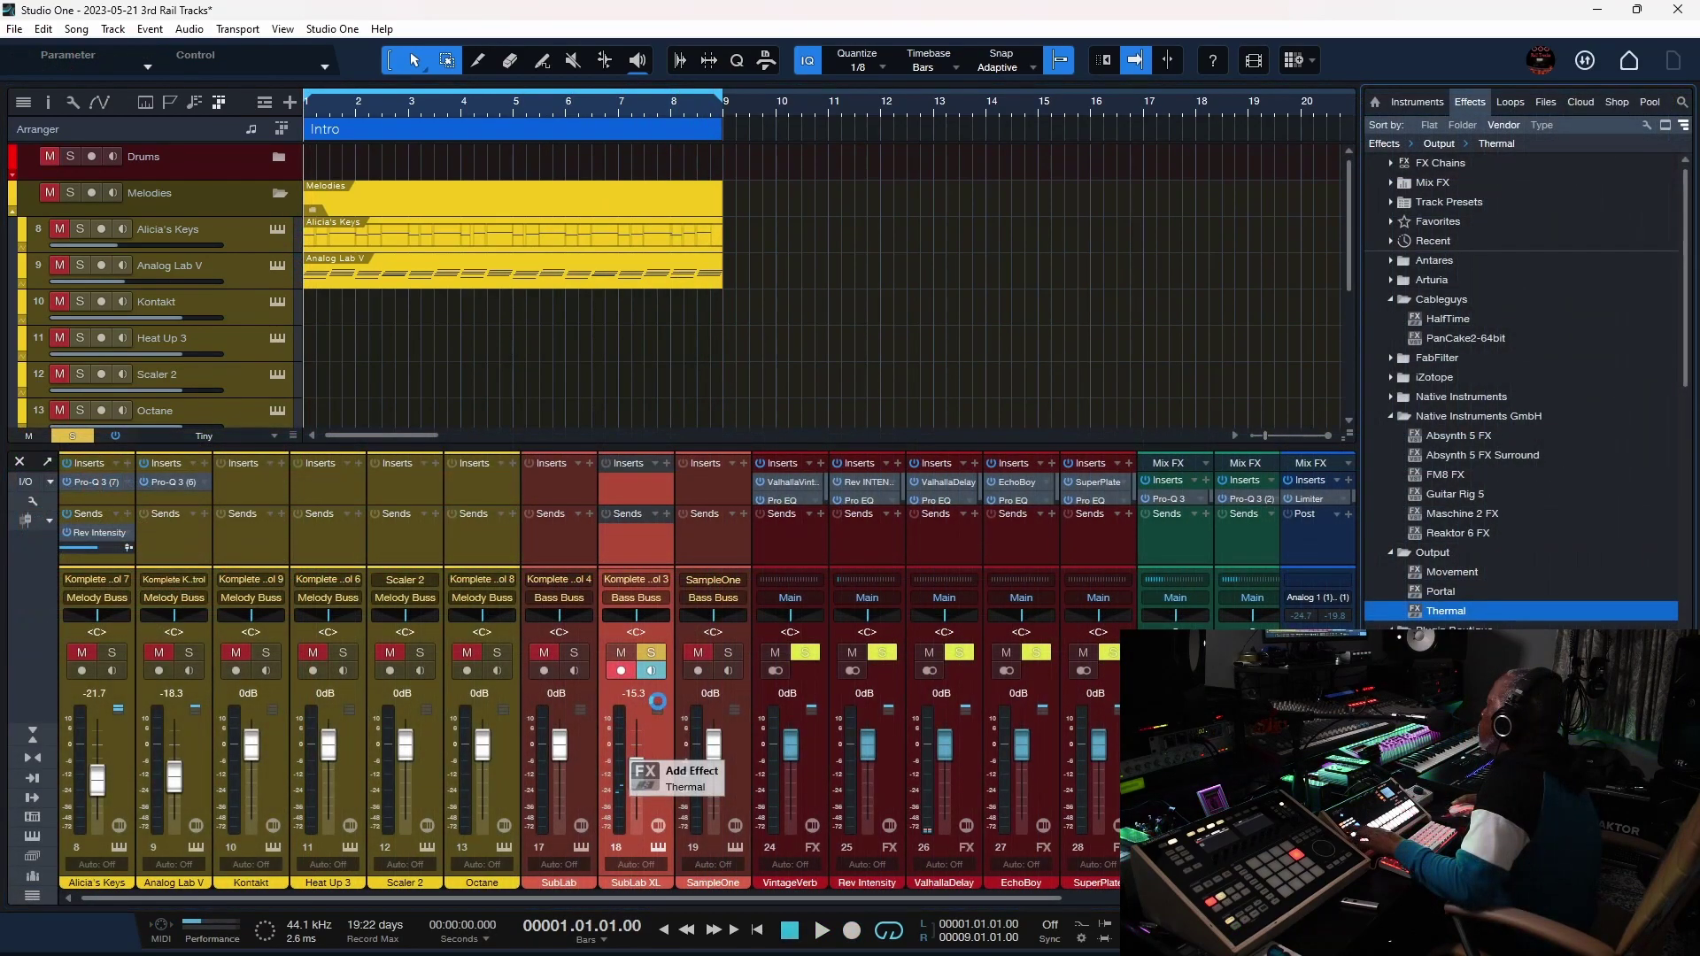
left_click_drag(628, 531, 630, 534)
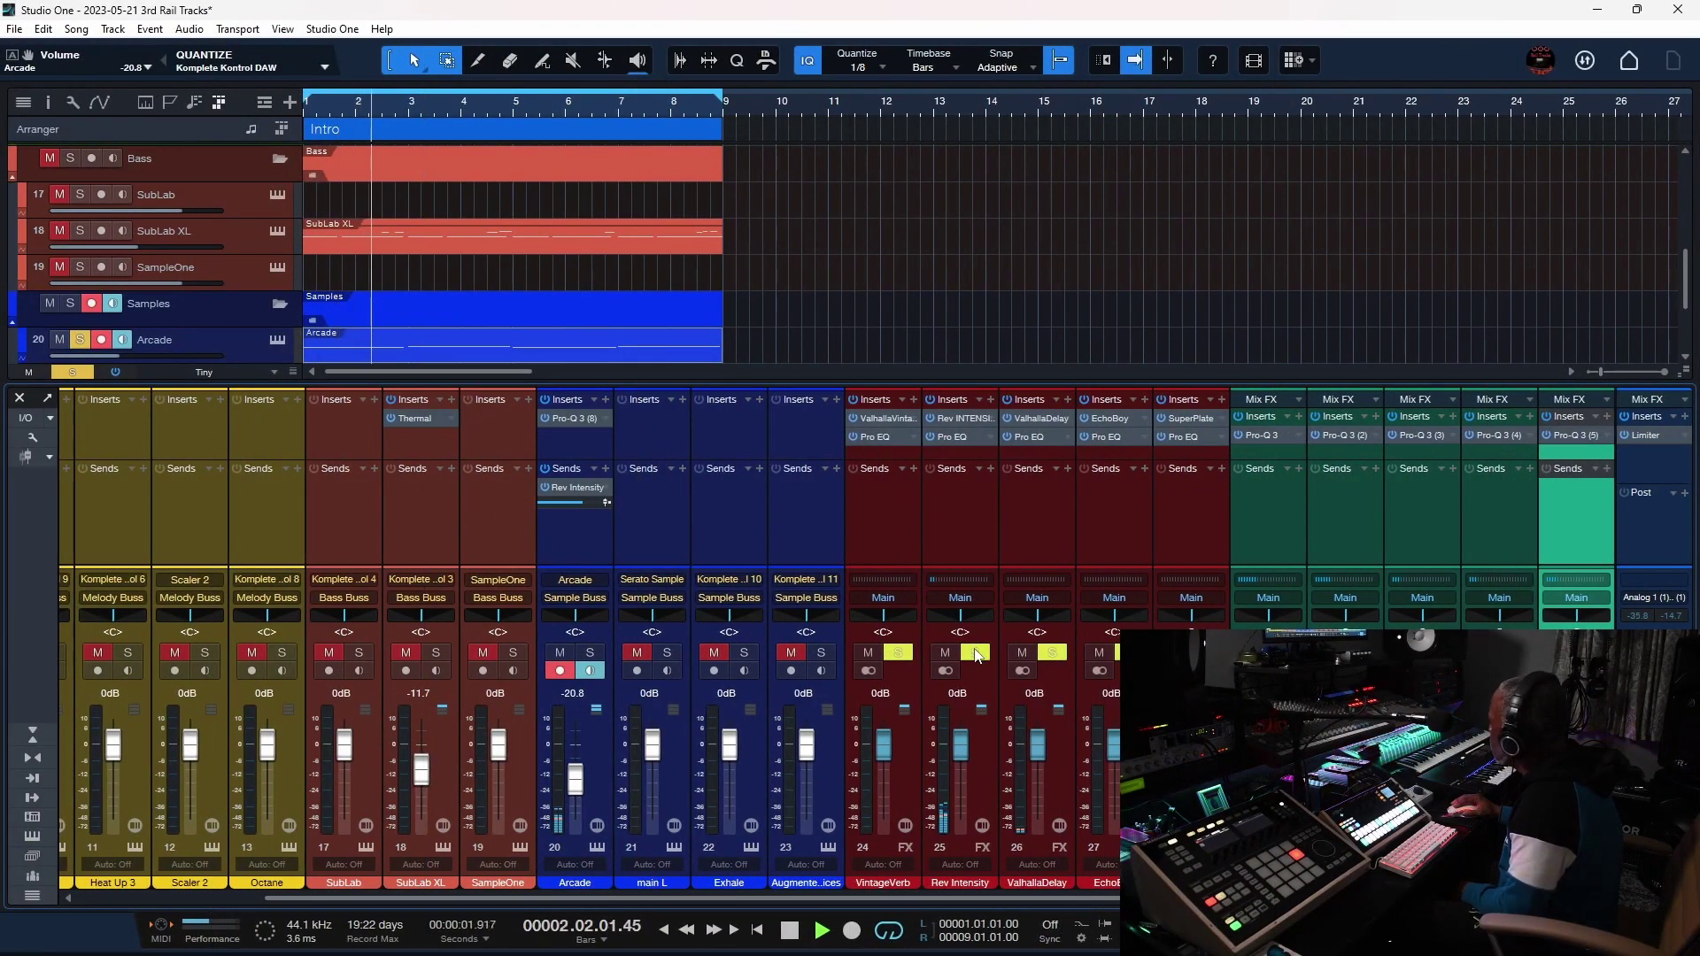
Step: Open the Pro EQ on the Rev Intensity effect channel and raise its low-cut frequency
left_click(959, 436)
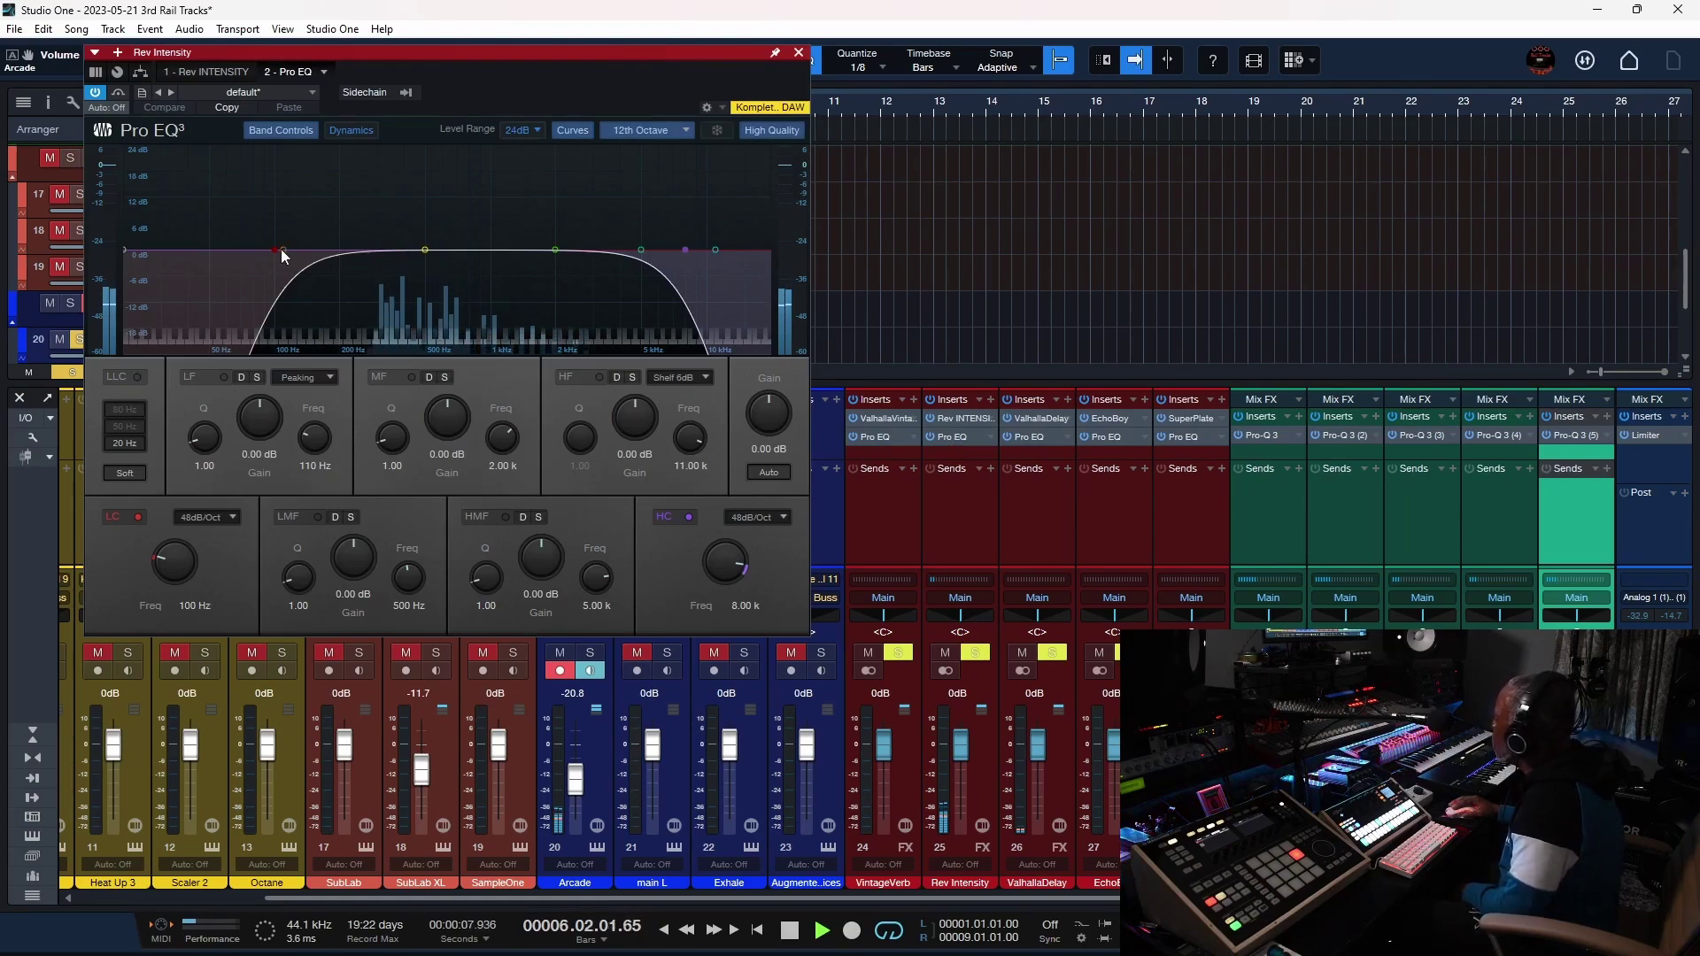
left_click_drag(281, 254, 372, 242)
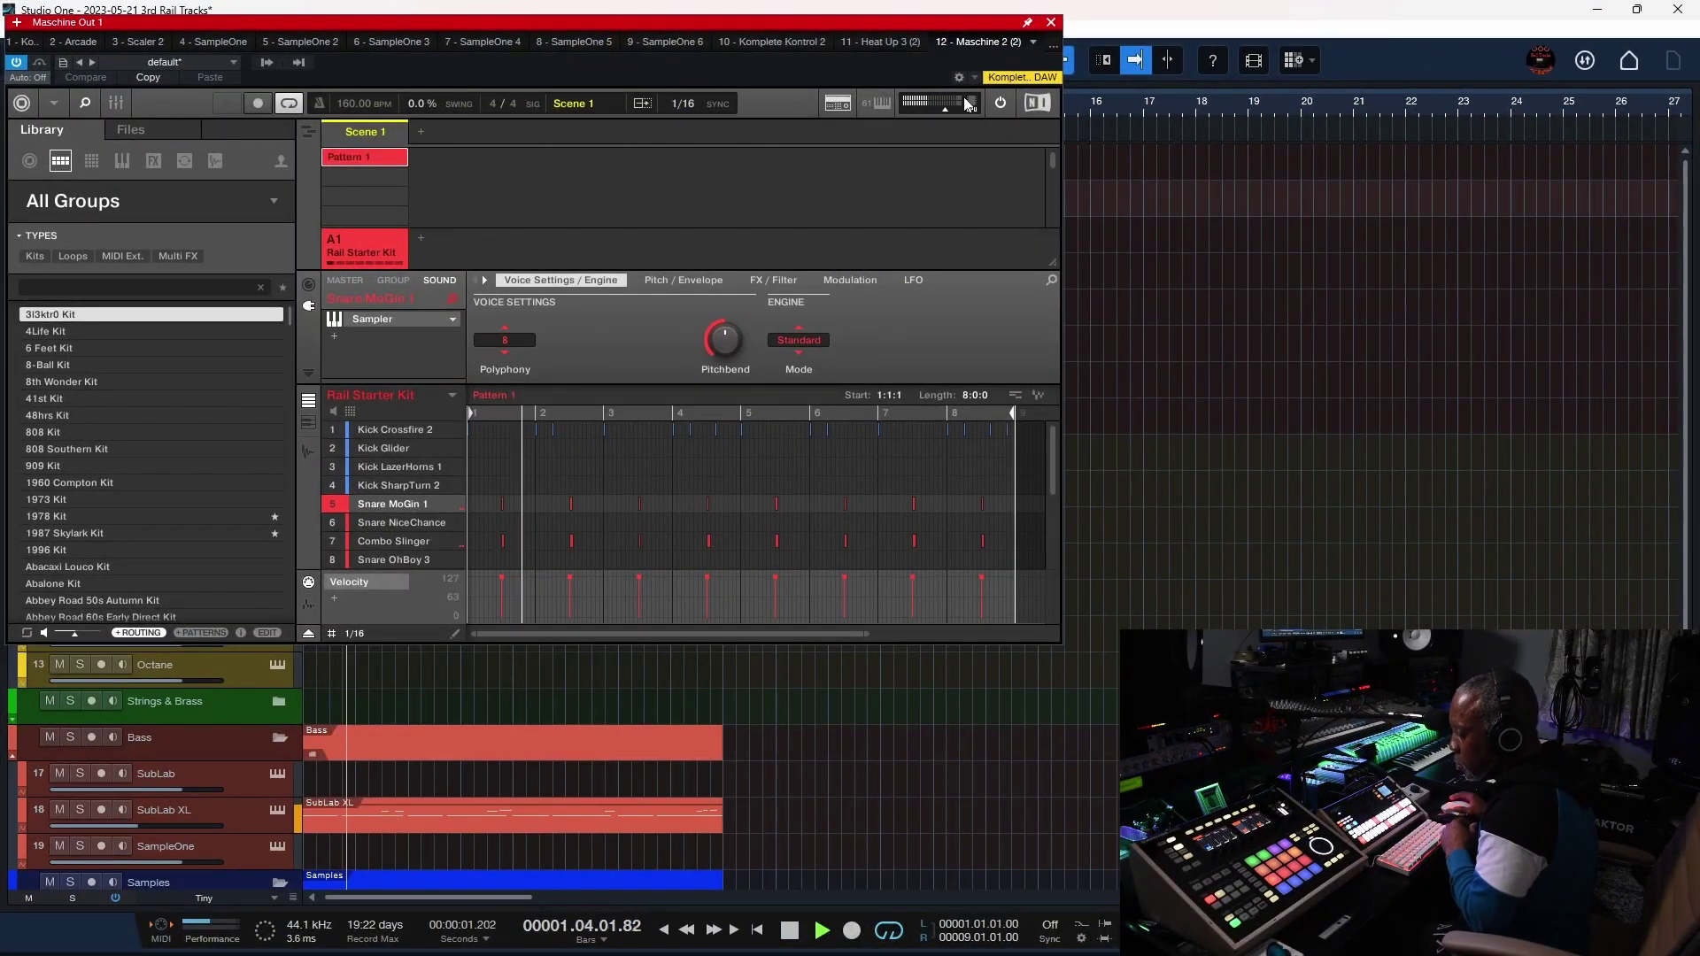
Step: Close the Maschine 2 window and select the Alicia's Keys and Arcade tracks together
left_click(1049, 23)
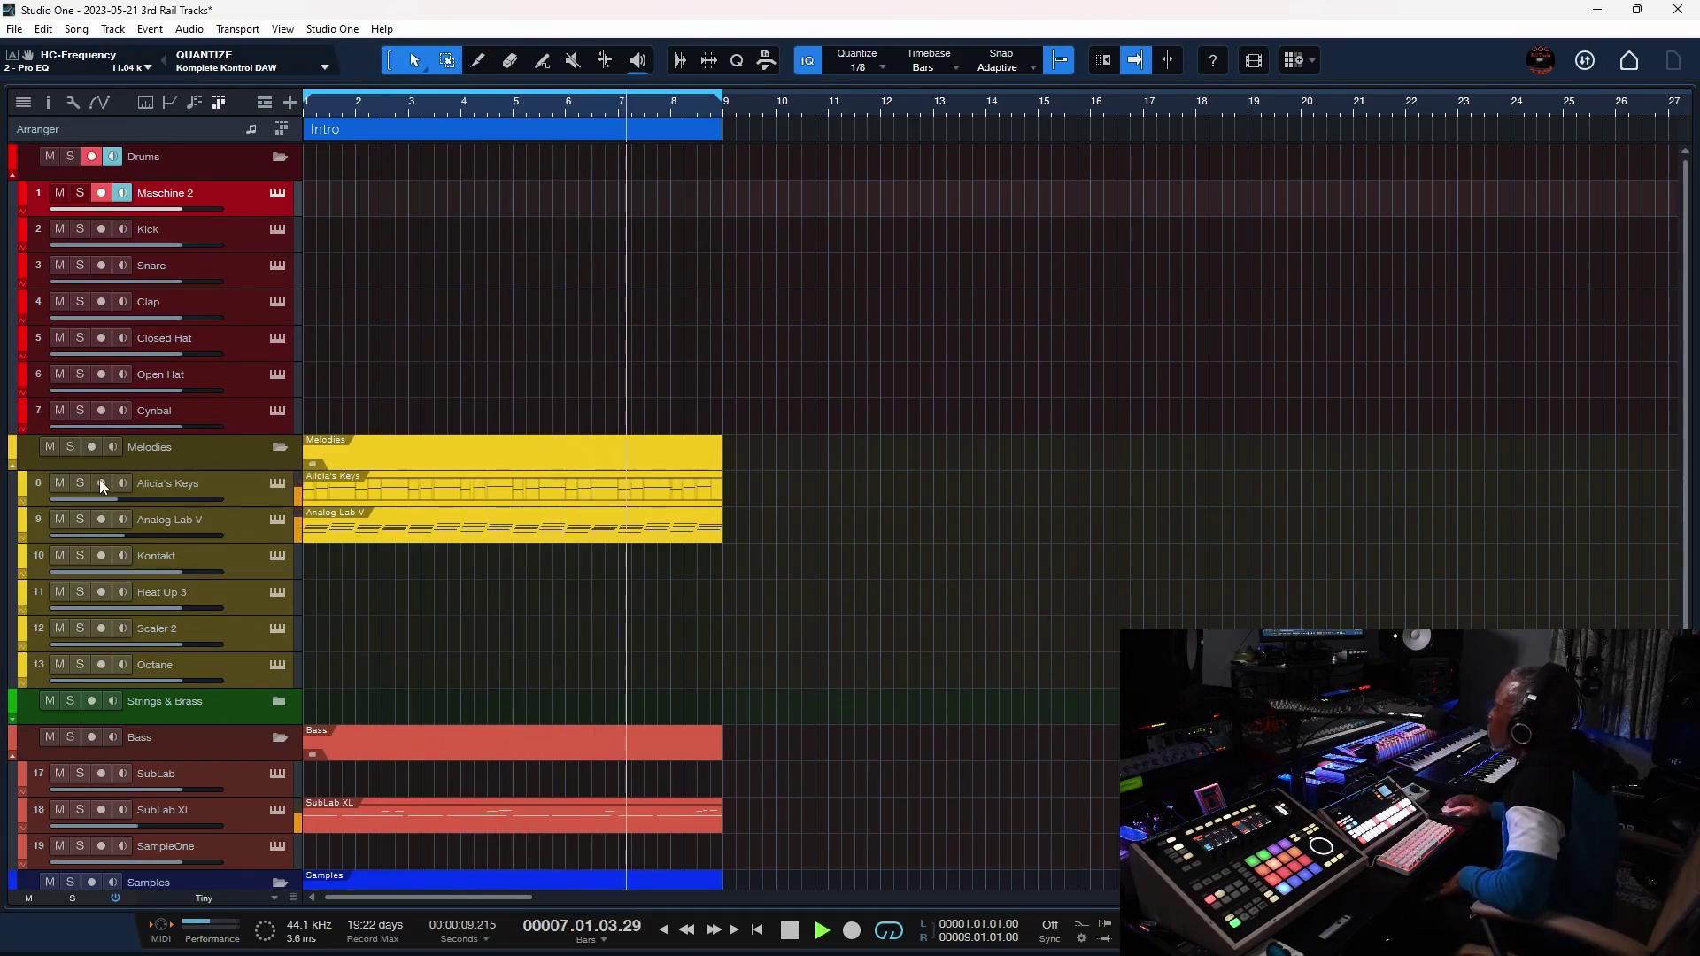
left_click(222, 482)
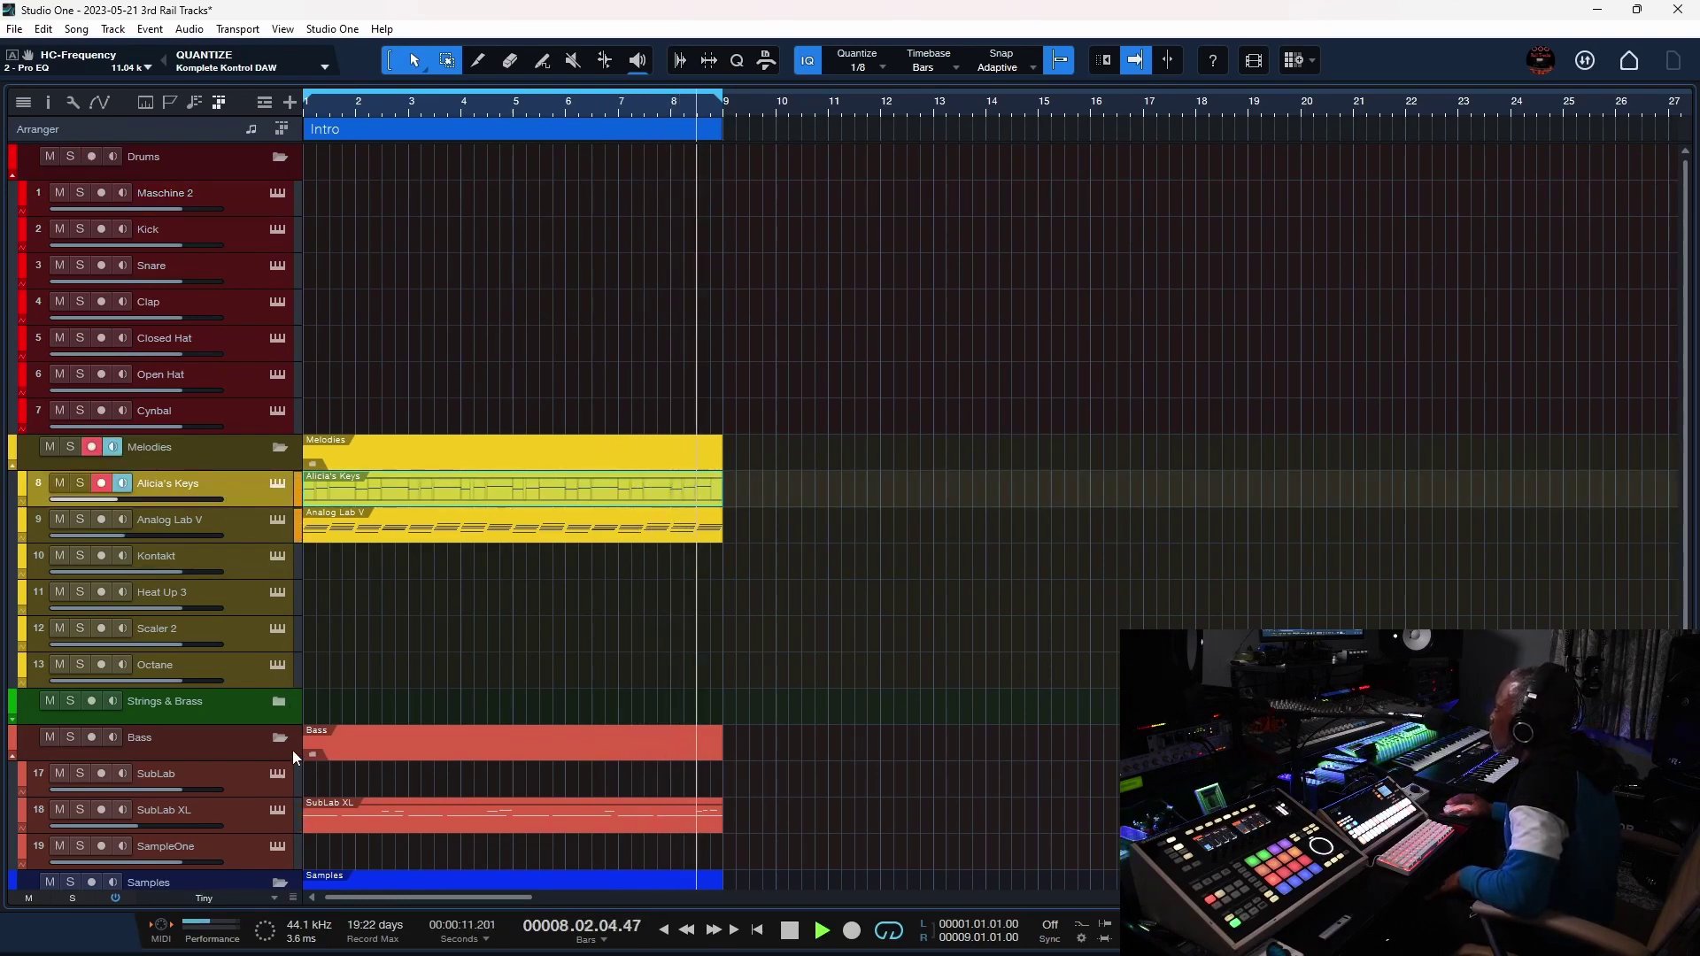
scroll(292, 748, "down", 4)
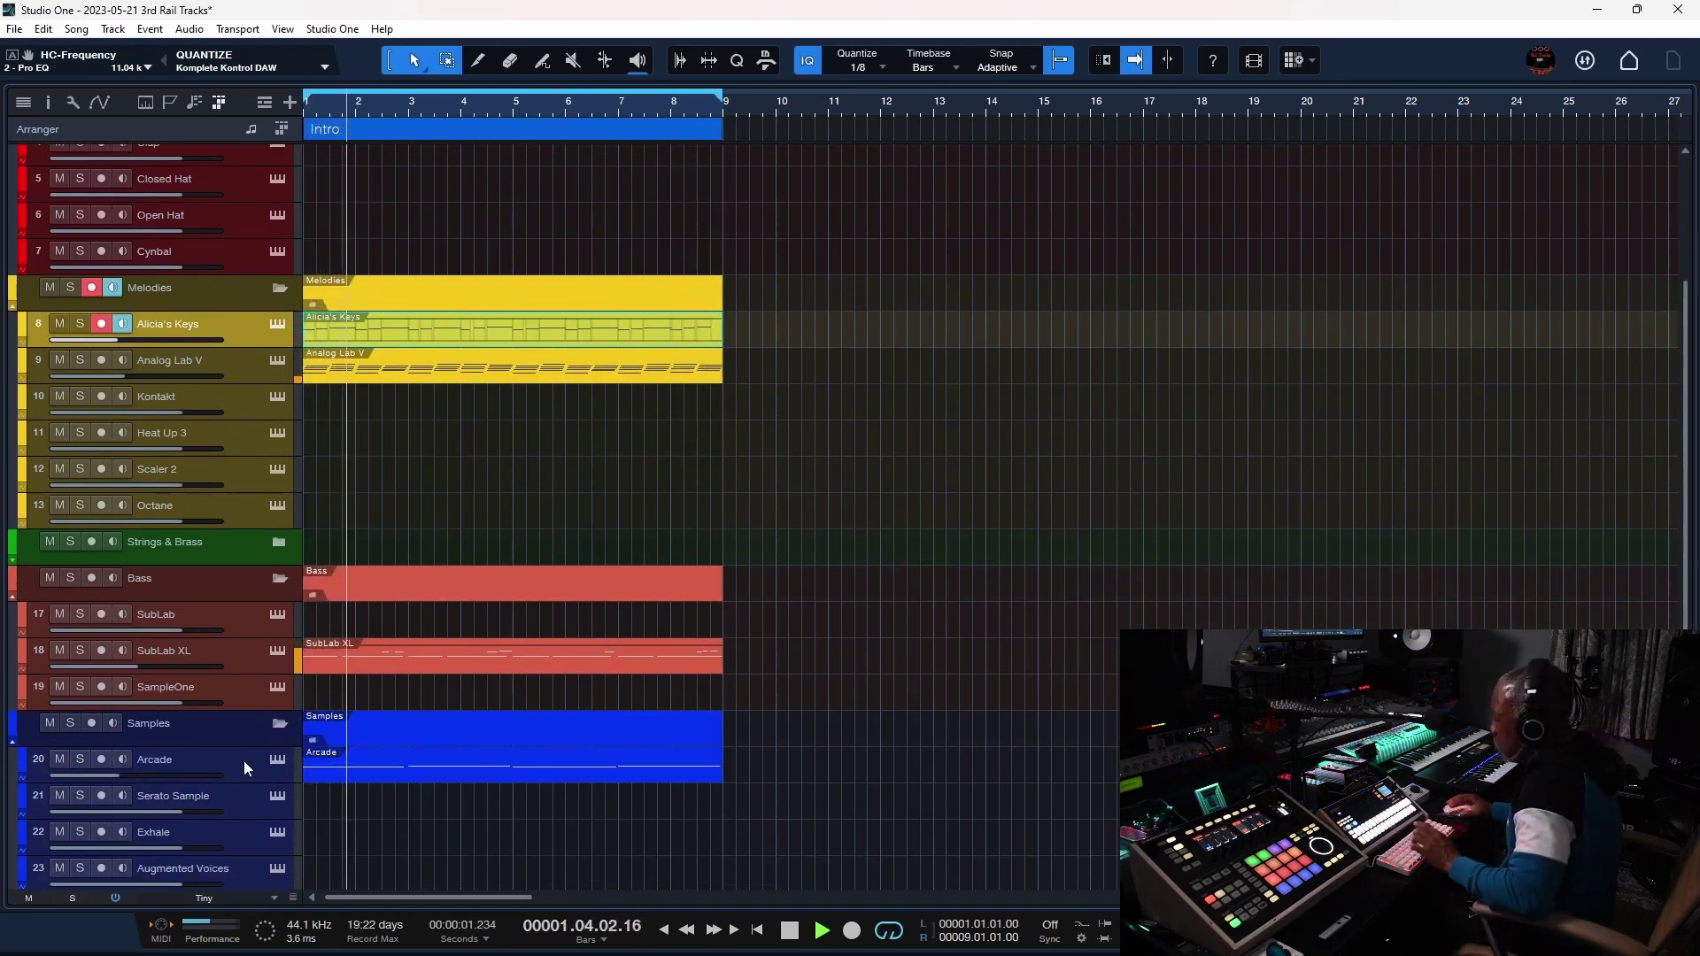
left_click(241, 763)
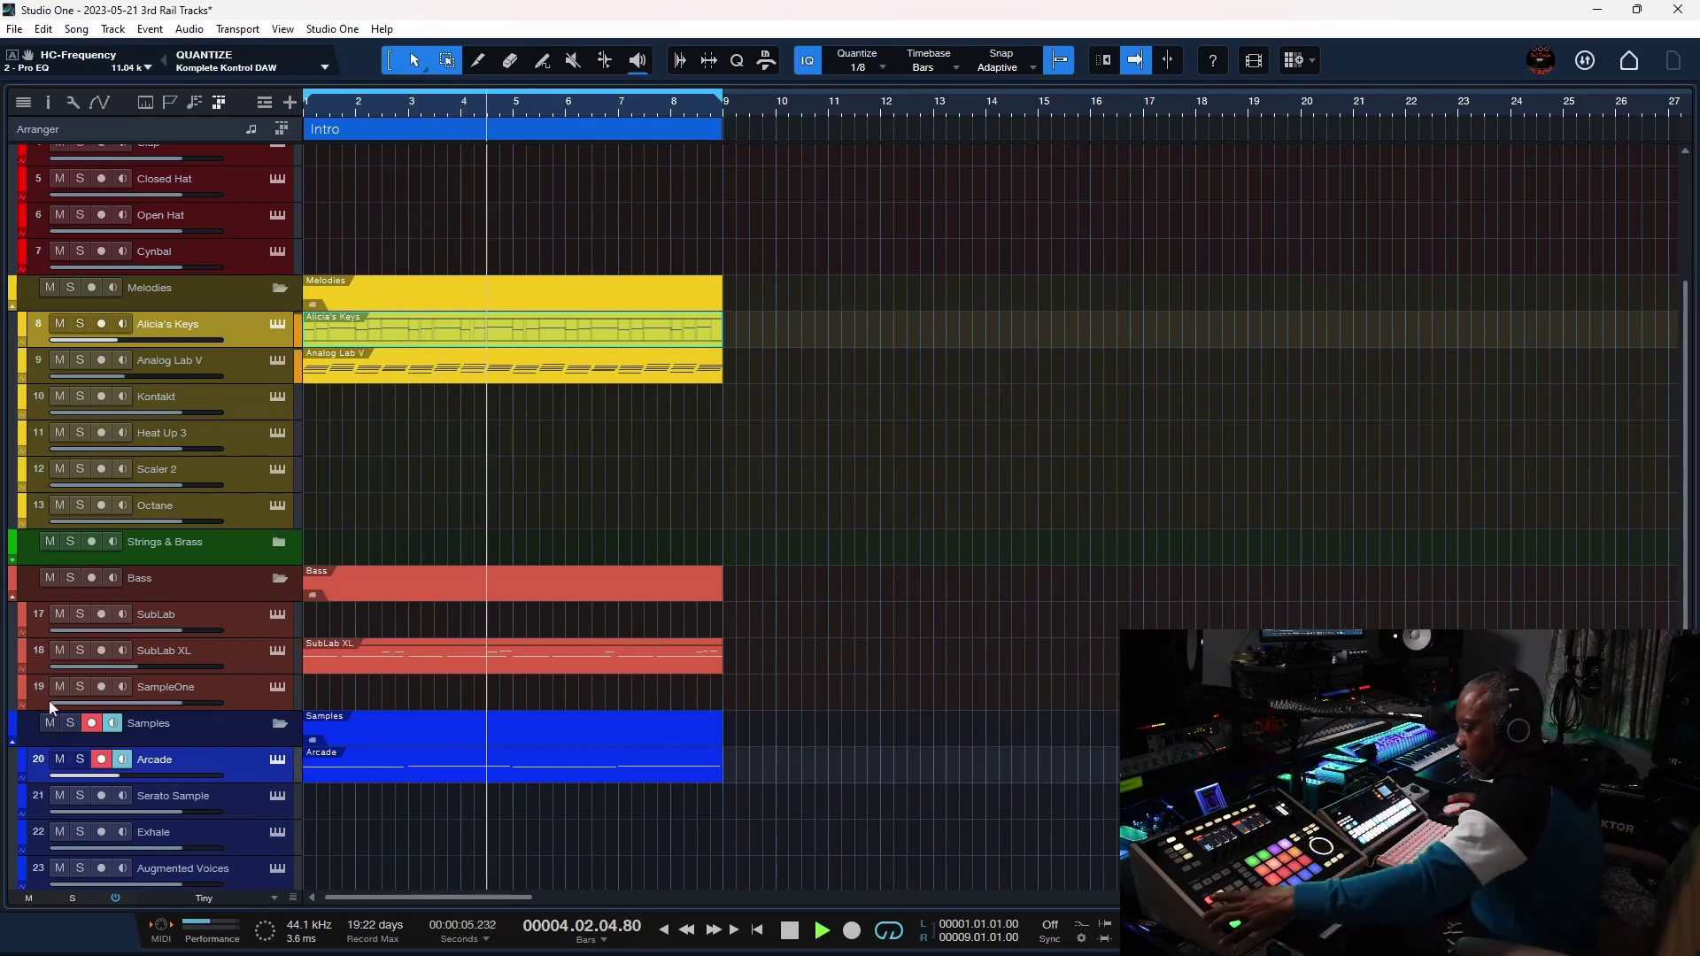
Step: Mute and unmute the Alicia's Keys and Arcade tracks twice during playback to compare the beat with and without them
left_click(59, 760)
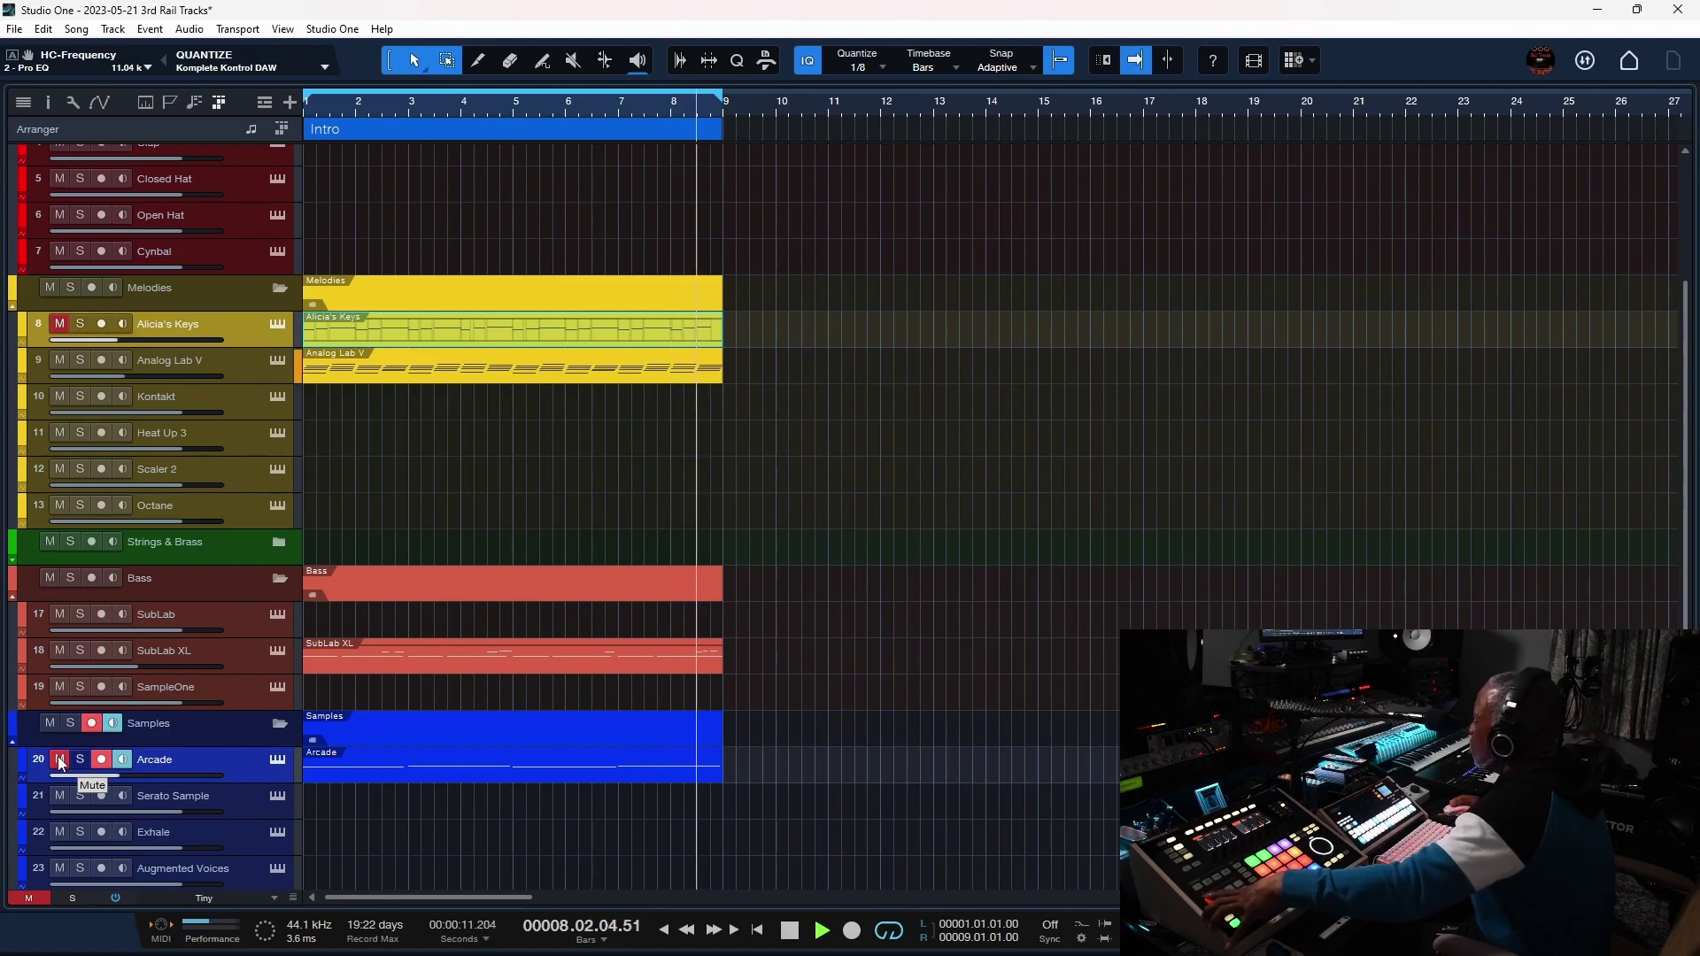
left_click(60, 761)
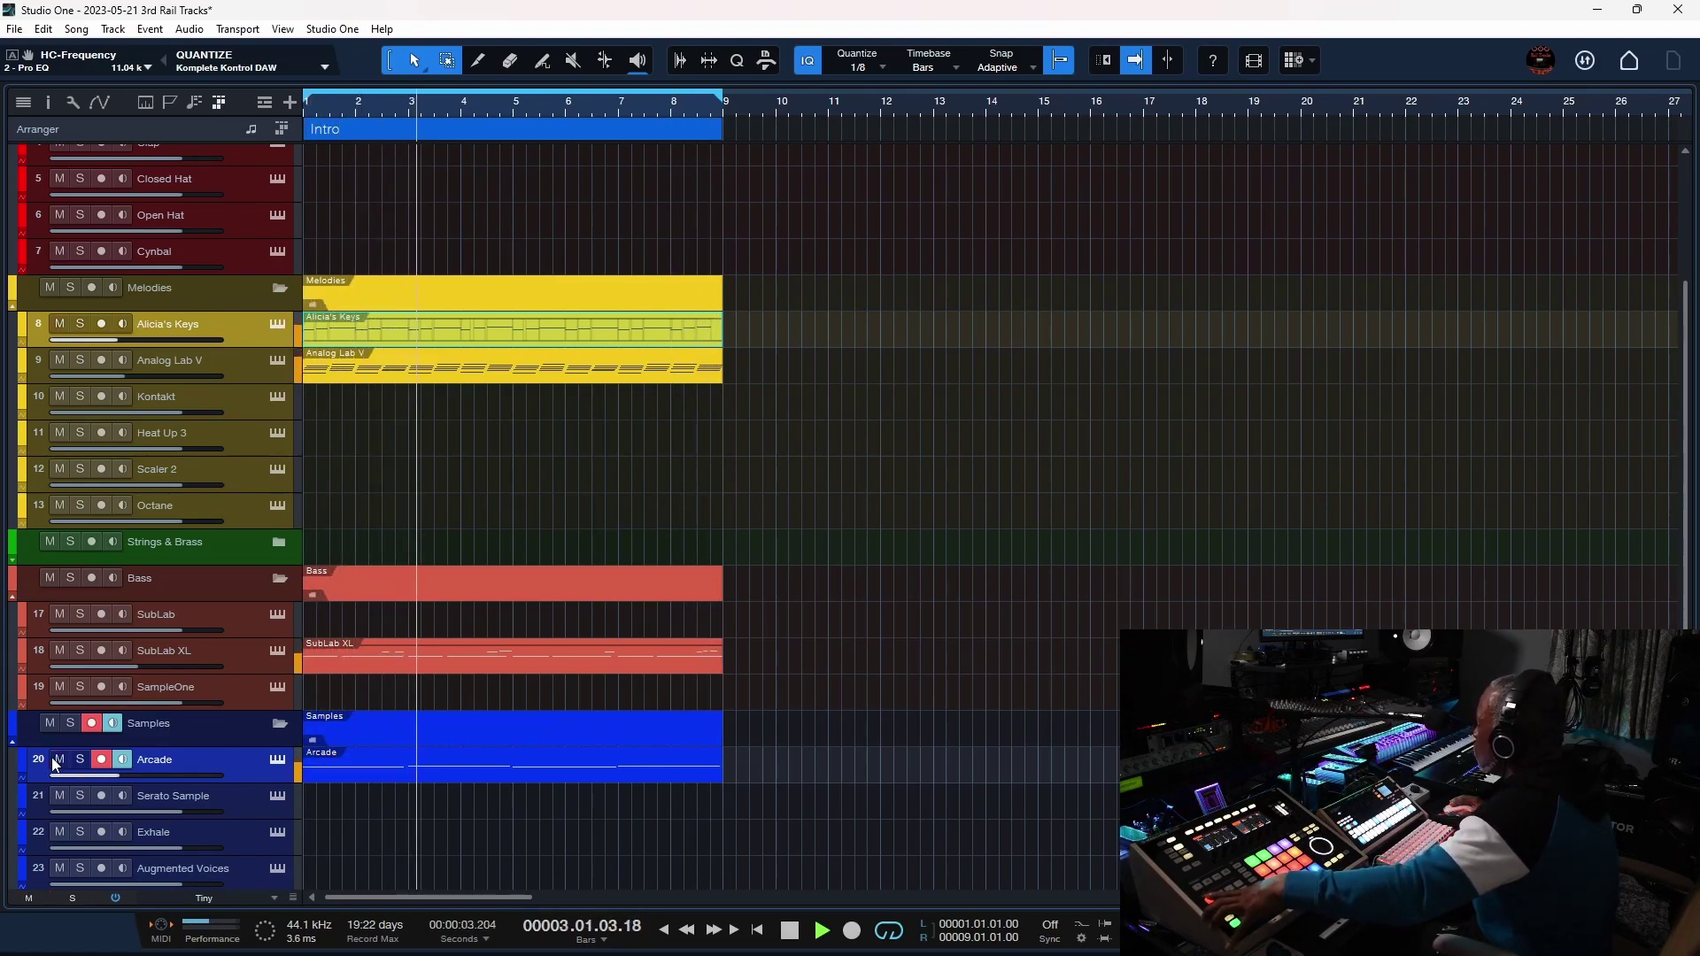
left_click(61, 762)
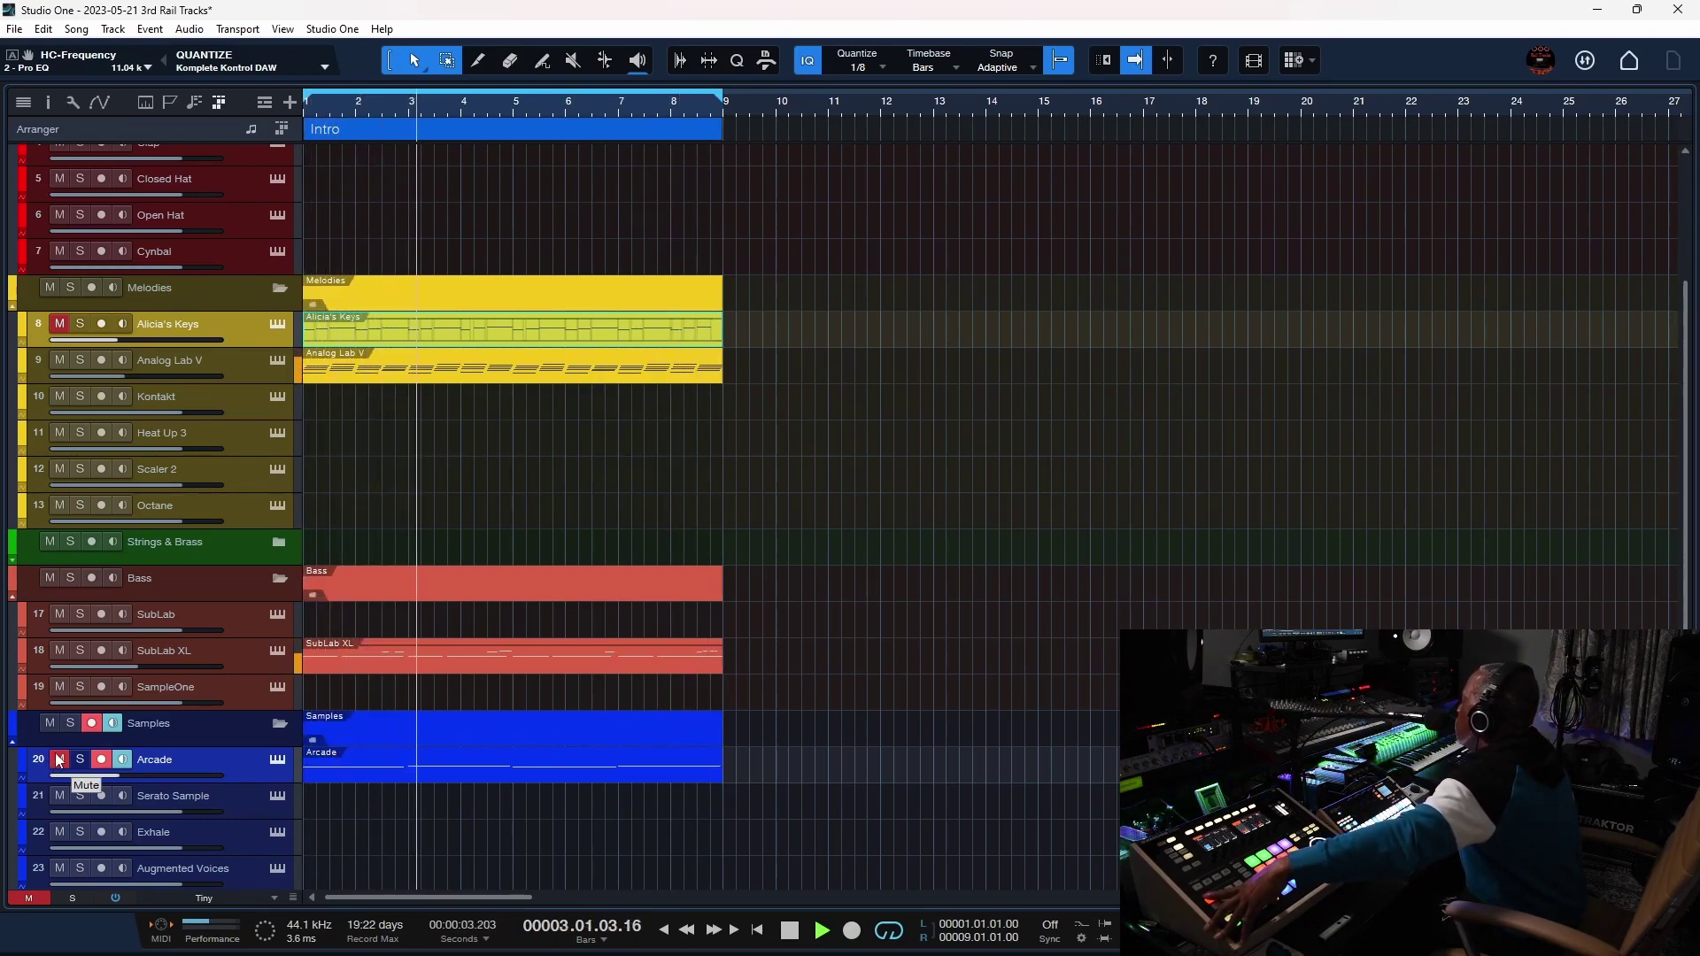
left_click(59, 760)
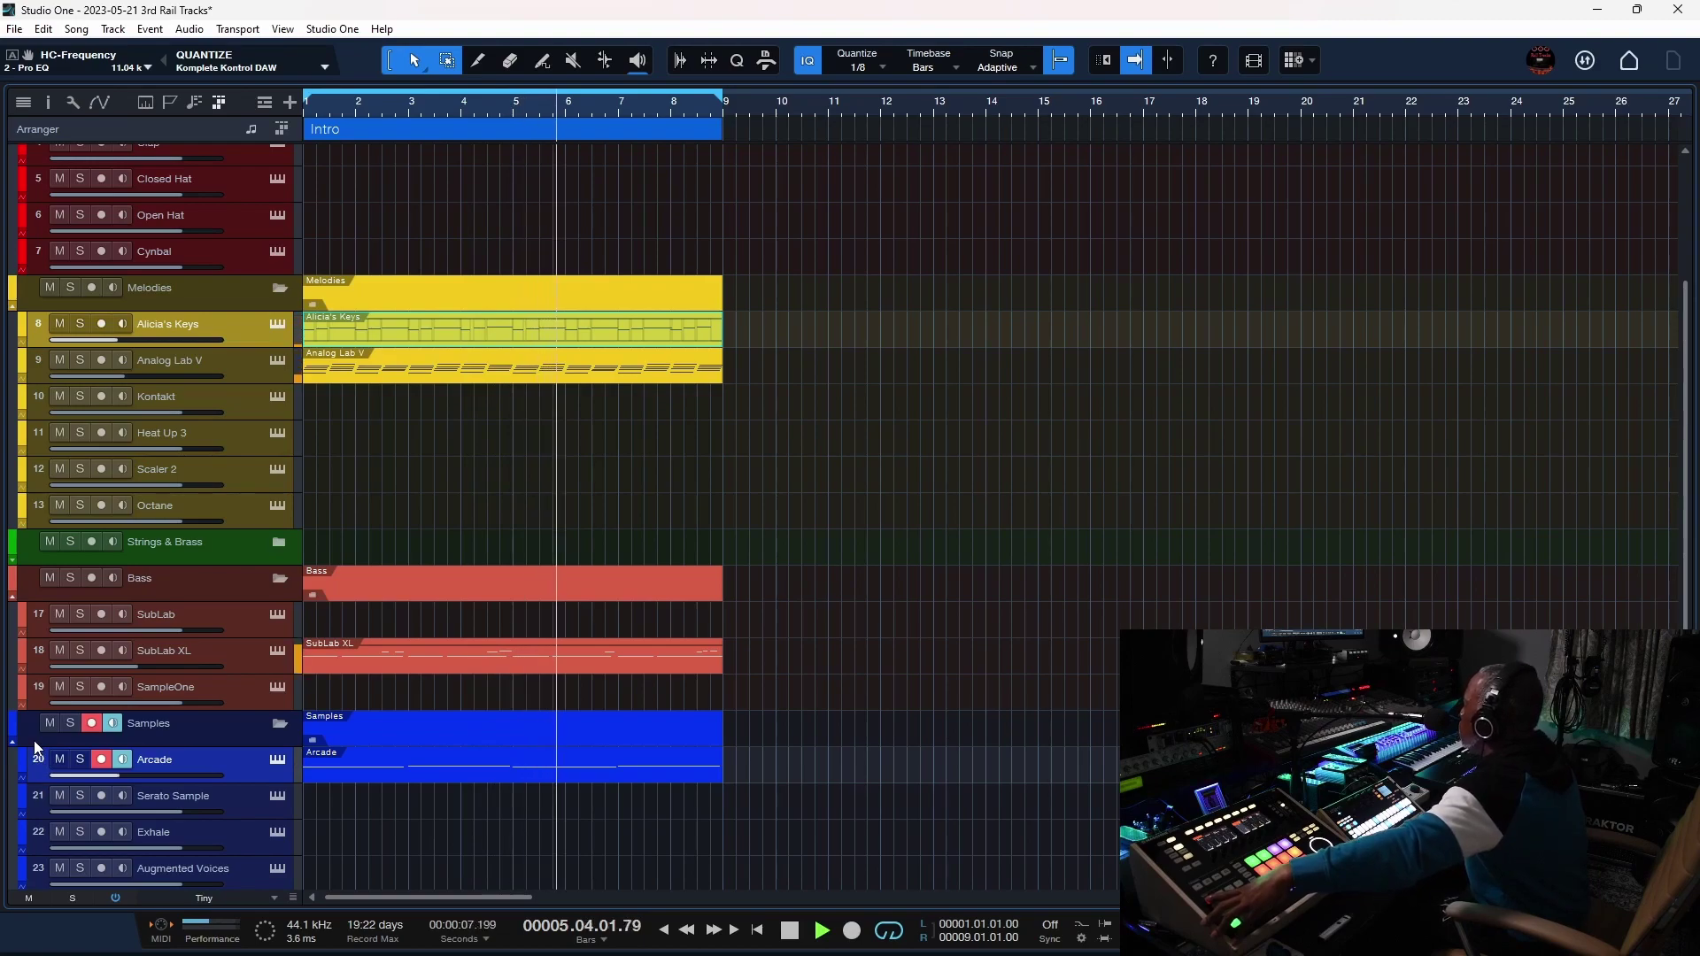
mouse_move(130, 666)
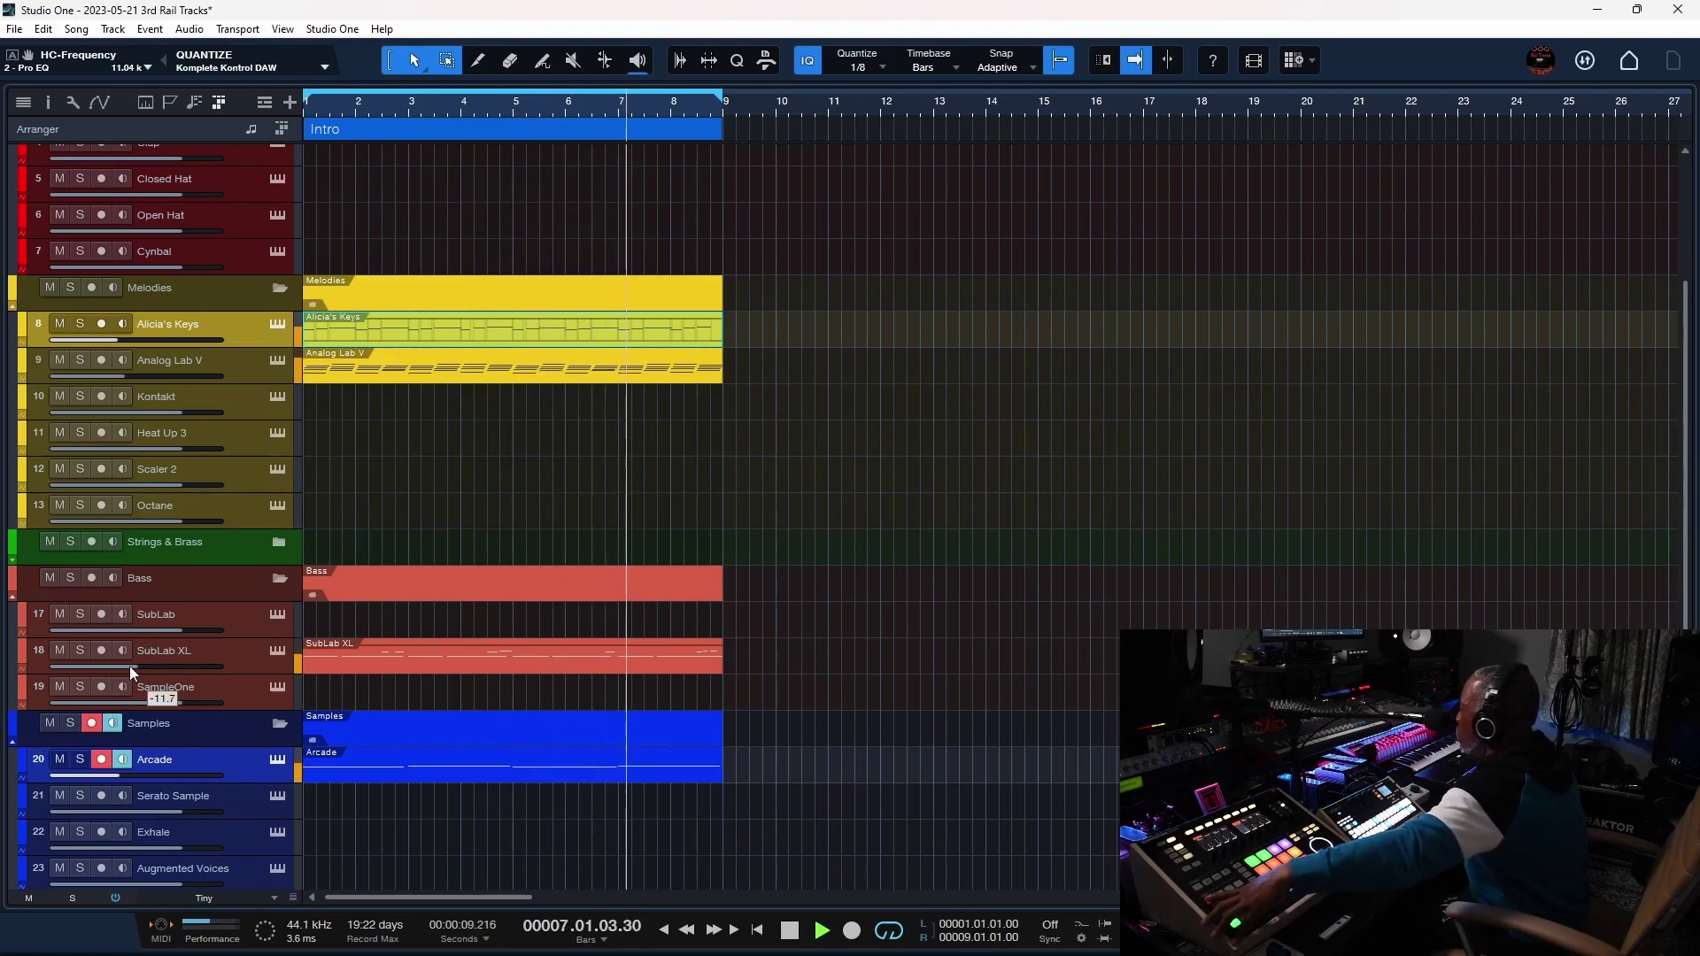